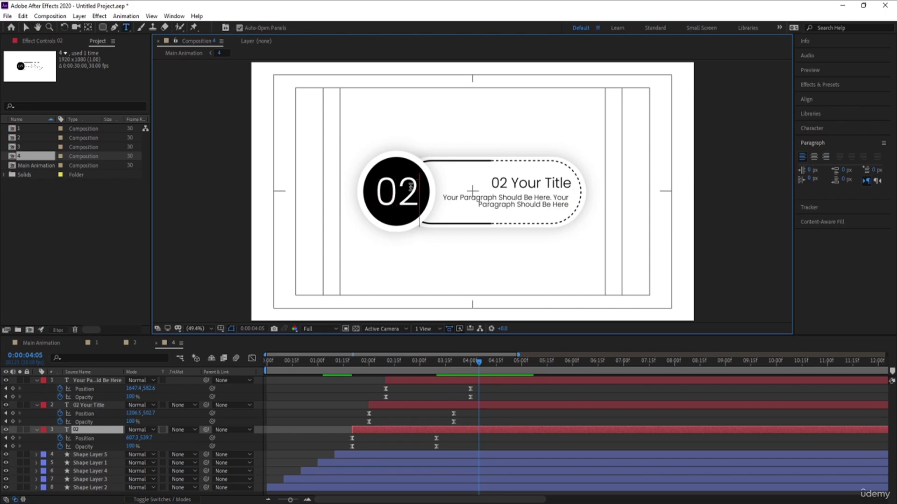
# Change the badge number to 04 and the heading to "04 Your Title" in composition 4.
pyautogui.press('BackSpace')
pyautogui.write('4')
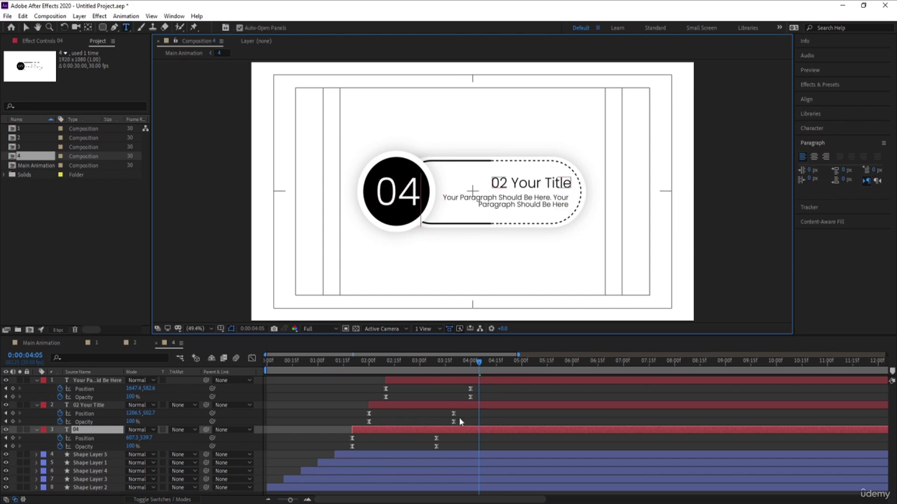
pyautogui.click(451, 429)
pyautogui.click(515, 187)
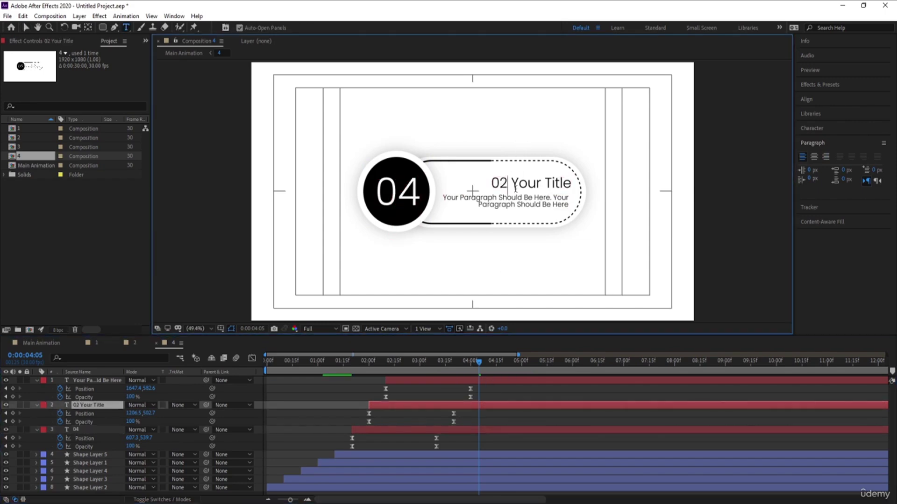
pyautogui.press('BackSpace')
pyautogui.write('4')
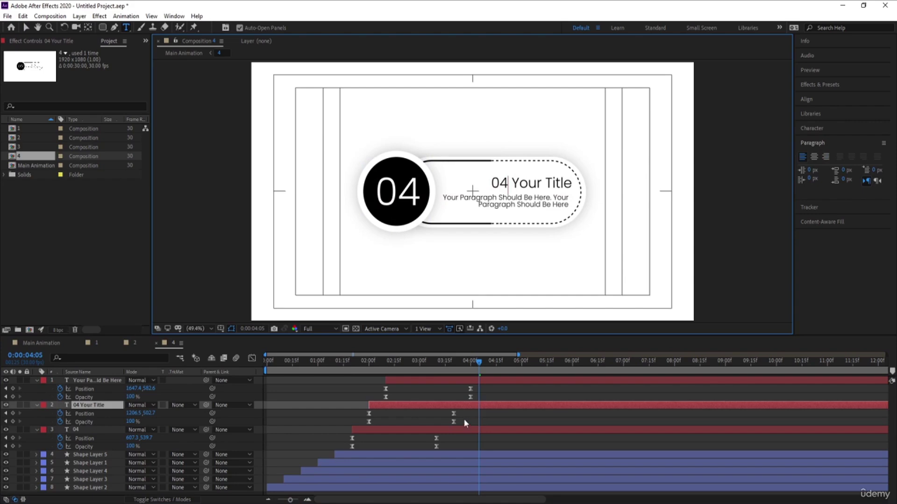
# Shift the "04 Your Title" layer slightly left by lowering its X position at the 0:00:03:20 keyframe.
pyautogui.click(464, 419)
pyautogui.click(464, 406)
pyautogui.press('j')
pyautogui.press('j')
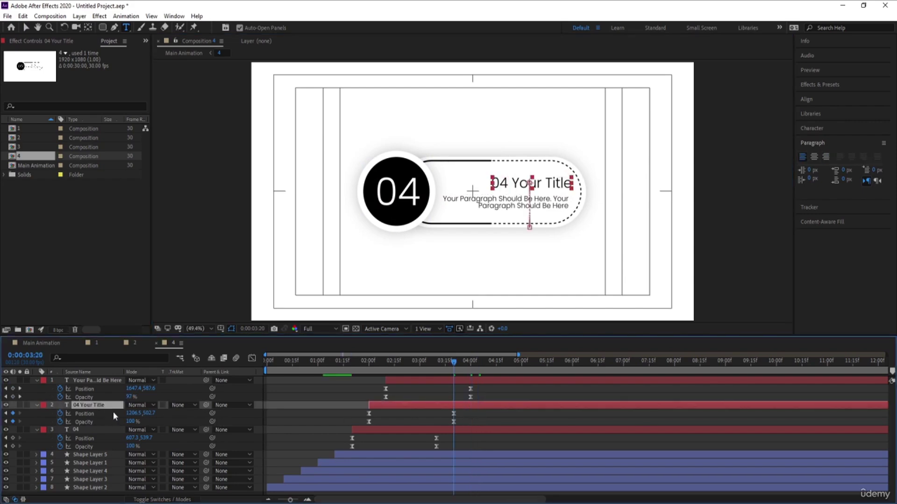
pyautogui.moveTo(134, 413); pyautogui.dragTo(127, 414)
pyautogui.click(400, 419)
# Nudge the 04 number layer slightly left at its 0:00:03:10 position keyframe to centre it in the black circle.
pyautogui.press('j')
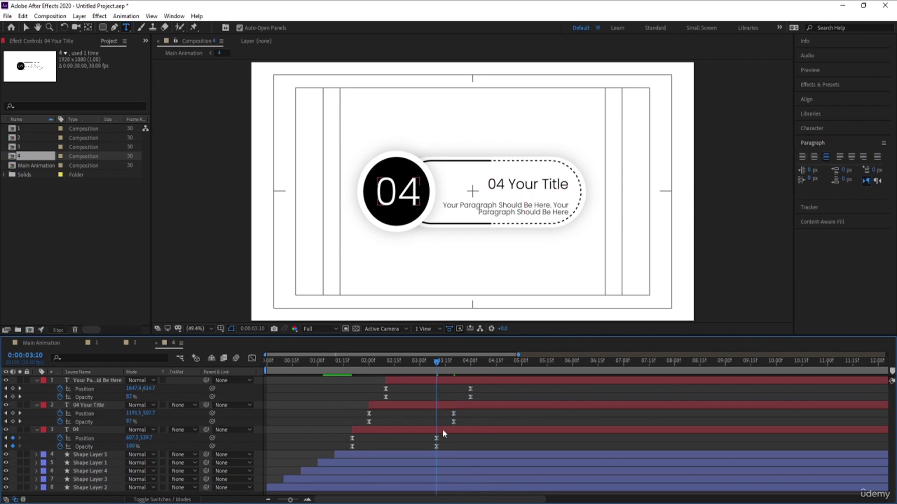
pyautogui.click(441, 430)
pyautogui.click(103, 440)
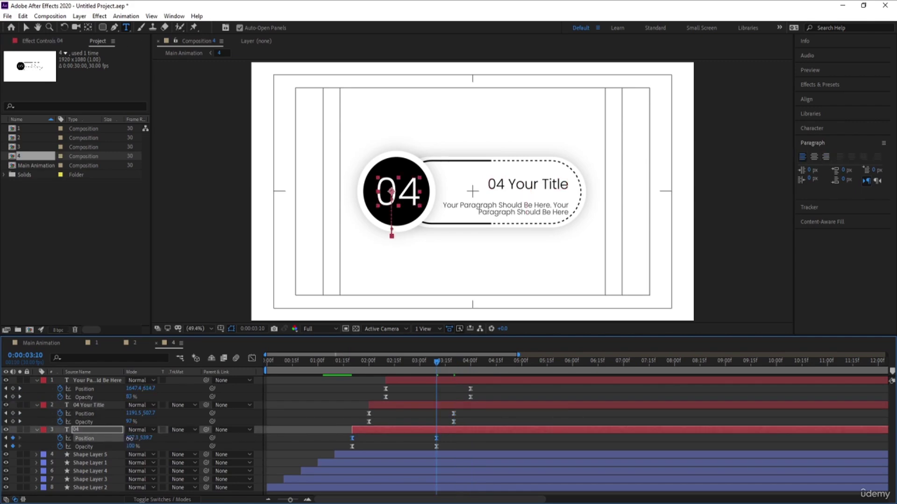
pyautogui.moveTo(132, 438); pyautogui.dragTo(129, 438)
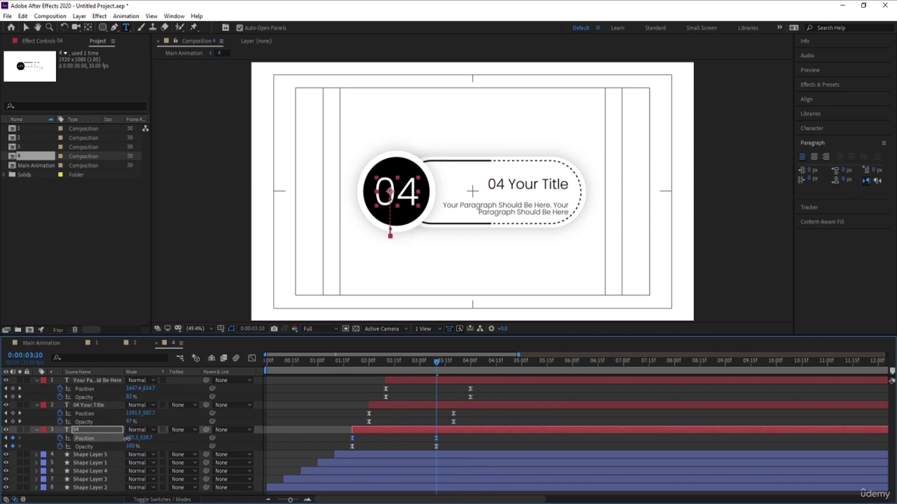
# Open composition 3 from Main Animation and change its heading to "03 Your Title" and its badge number to 03.
pyautogui.click(42, 344)
pyautogui.doubleClick(77, 389)
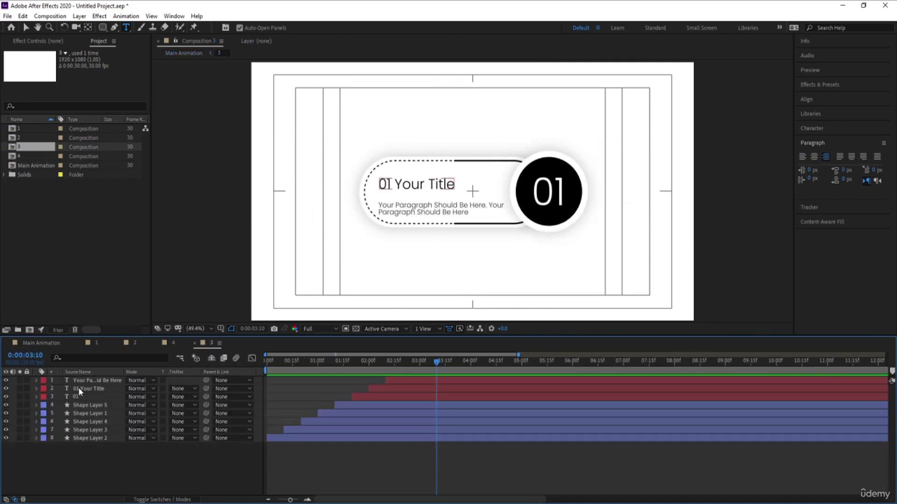
pyautogui.click(390, 185)
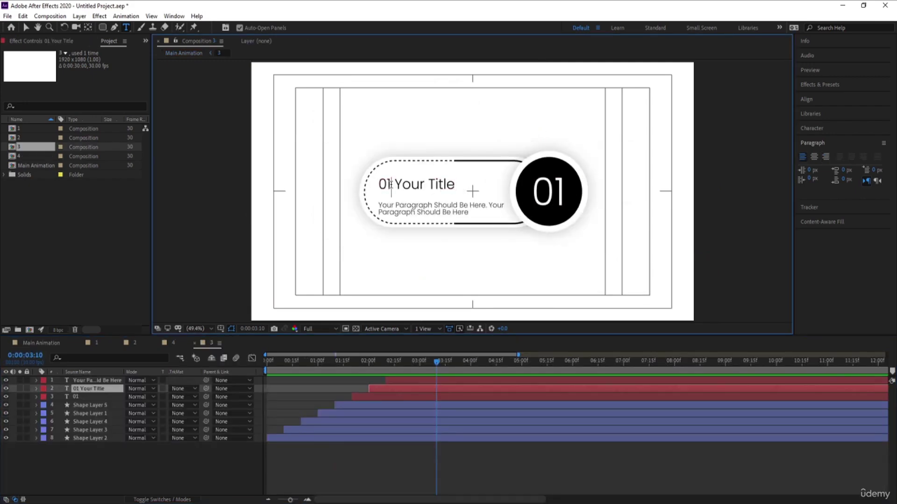
pyautogui.press('BackSpace')
pyautogui.write('3')
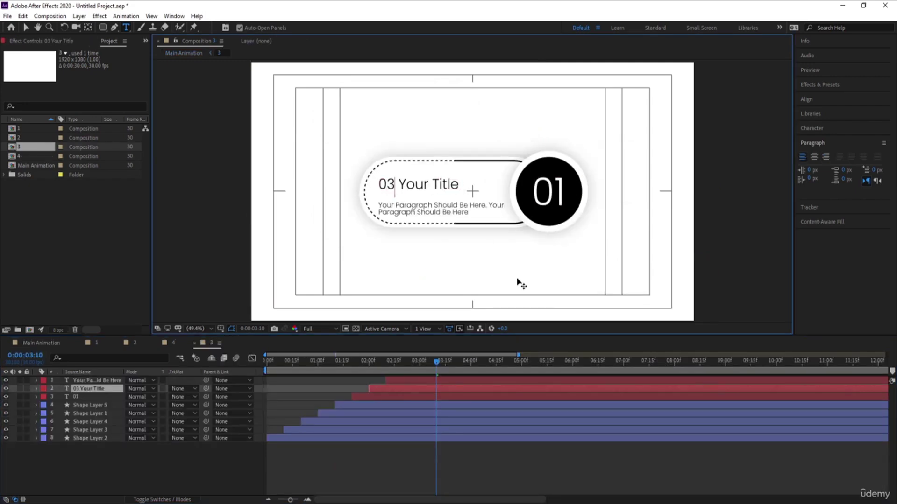
pyautogui.click(560, 180)
pyautogui.press('BackSpace')
pyautogui.write('3')
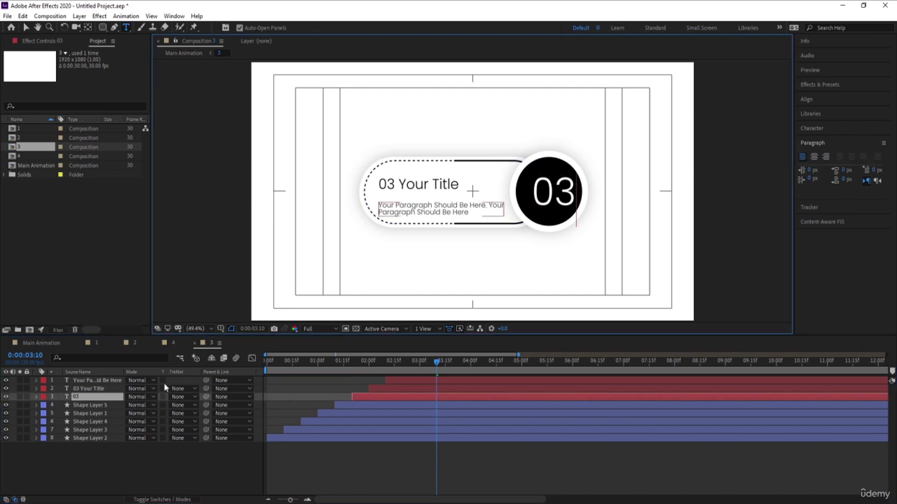
# Reveal the 03 number layer's keyframed properties and set its X position to about 1262 to centre it in the circle.
pyautogui.click(94, 398)
pyautogui.press('u')
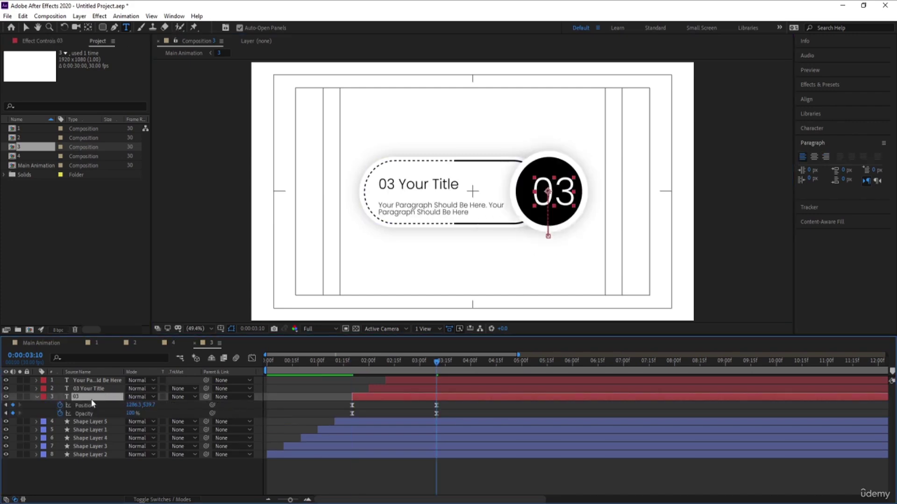
pyautogui.moveTo(133, 405); pyautogui.dragTo(127, 405)
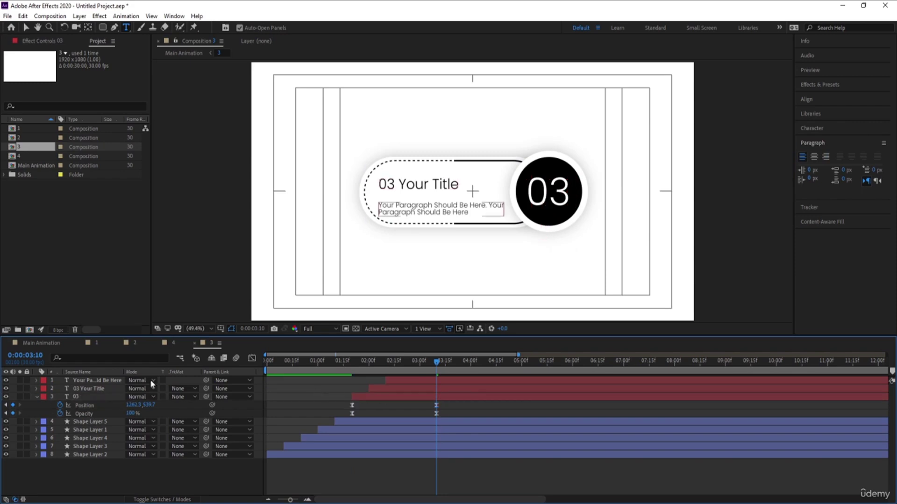
# Play back the Main Animation composition and check its four nested composition layers.
pyautogui.click(40, 343)
pyautogui.press('space')
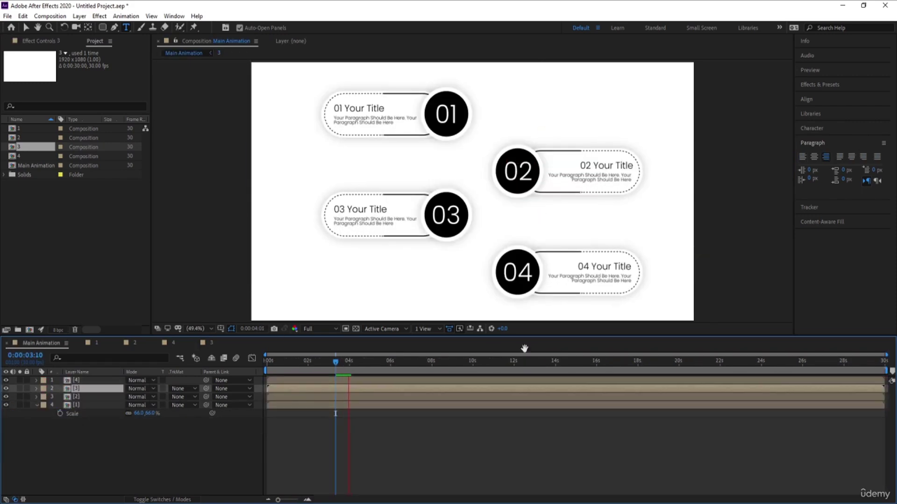
pyautogui.press('space')
pyautogui.click(151, 447)
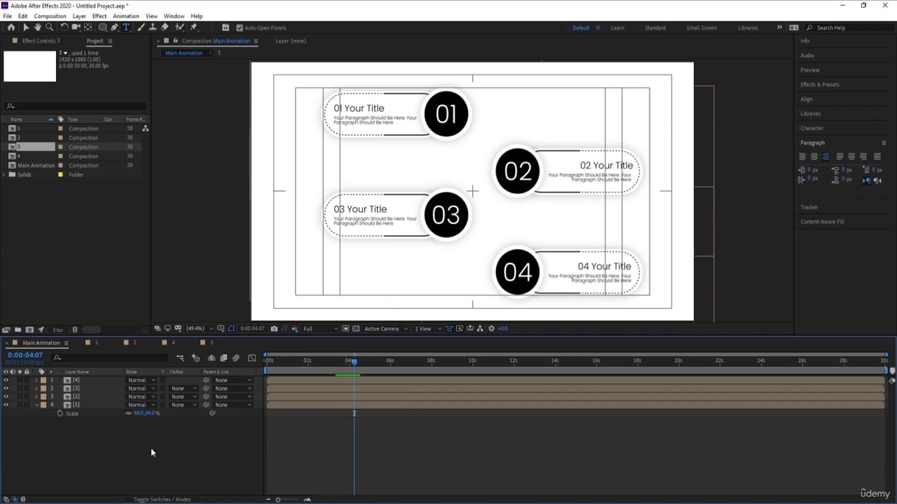
pyautogui.click(78, 398)
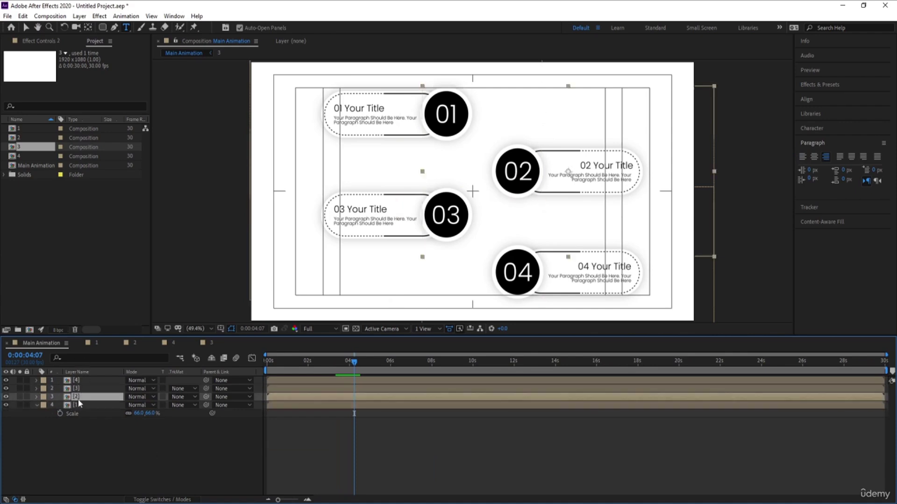
pyautogui.click(75, 389)
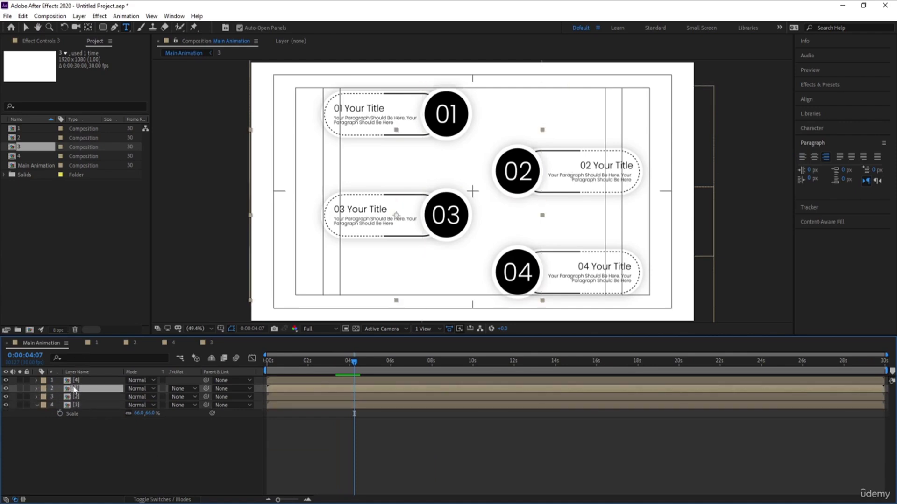
pyautogui.click(77, 380)
# Close the open timelines of nested compositions 1, 2, 3 and 4, keeping only Main Animation open.
pyautogui.click(79, 343)
pyautogui.click(80, 343)
pyautogui.click(79, 343)
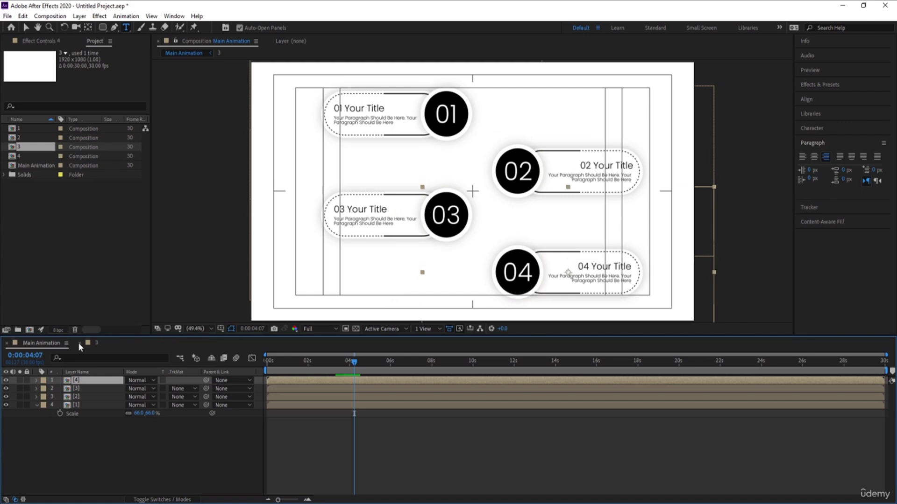
pyautogui.click(79, 343)
# Draw an ellipse without a stroke over the 01 badge, slightly larger than the badge, on a new shape layer.
pyautogui.moveTo(102, 27); pyautogui.dragTo(143, 50)
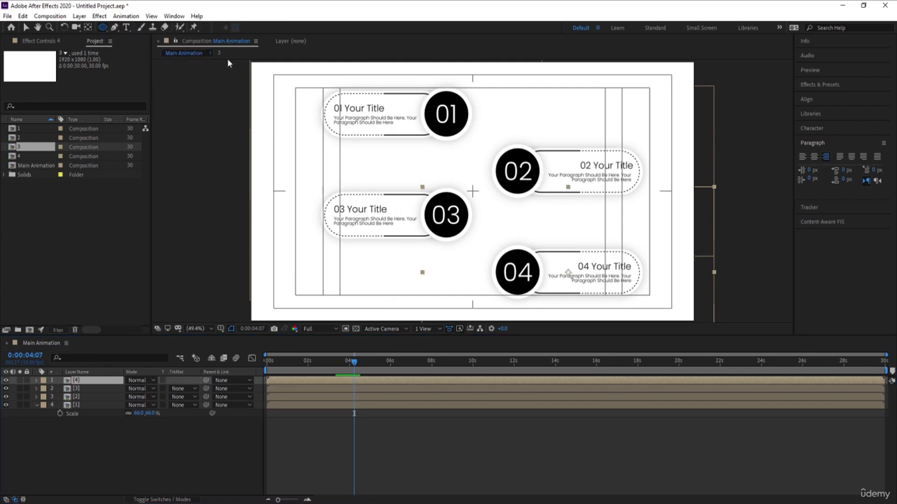
pyautogui.click(211, 456)
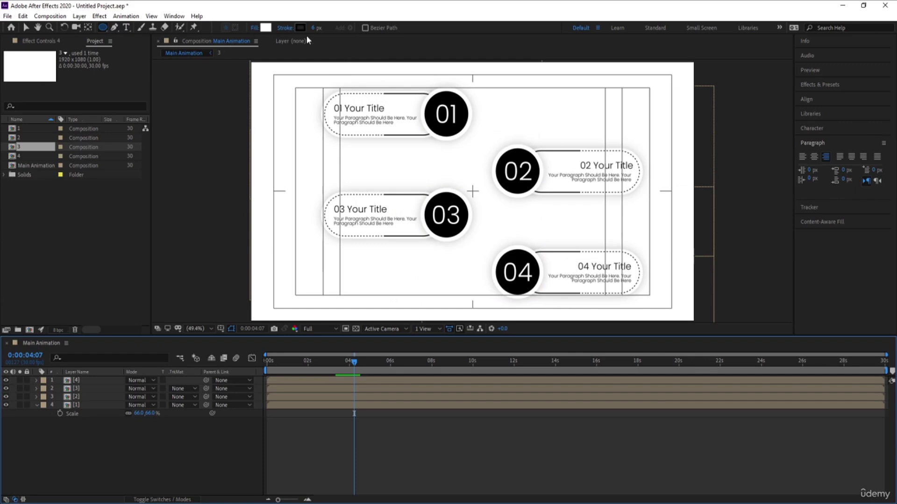
pyautogui.click(289, 29)
pyautogui.click(400, 230)
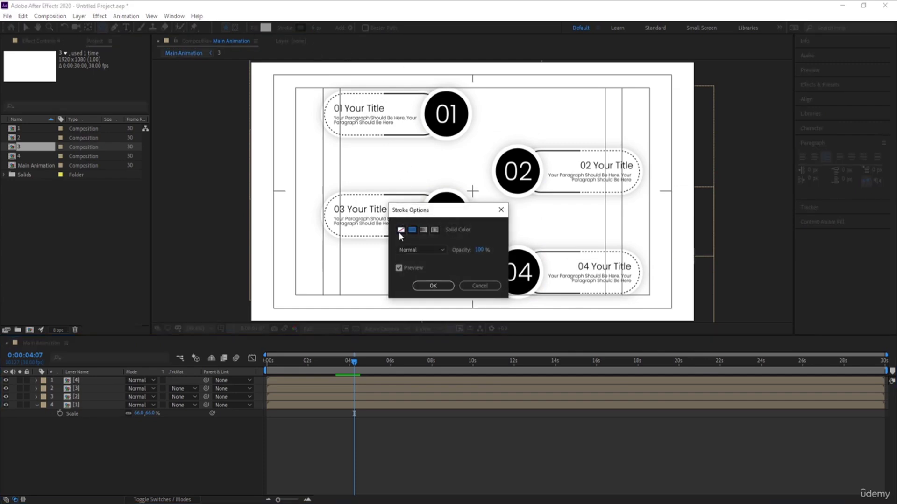
pyautogui.click(432, 286)
pyautogui.moveTo(411, 81); pyautogui.dragTo(485, 150)
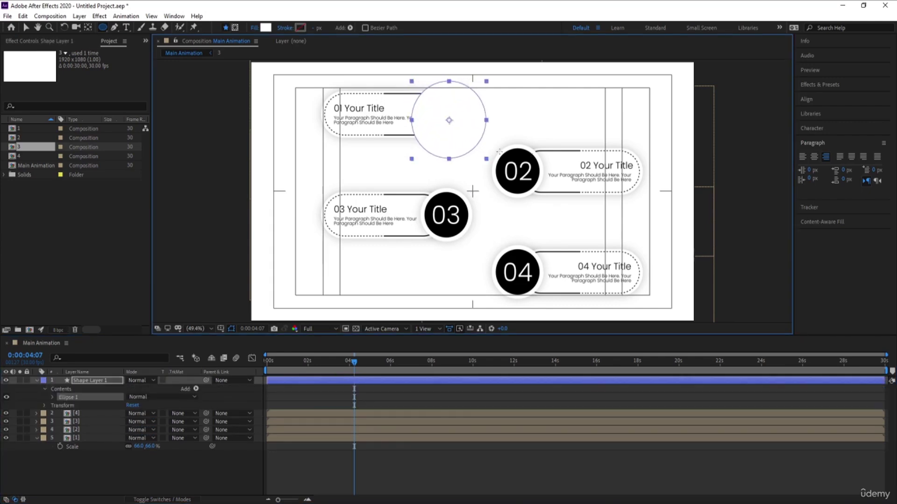
# Place the ellipse's shape layer beneath the four nested compositions and fill it with bright red.
pyautogui.moveTo(93, 380); pyautogui.dragTo(113, 452)
pyautogui.click(266, 28)
pyautogui.click(175, 261)
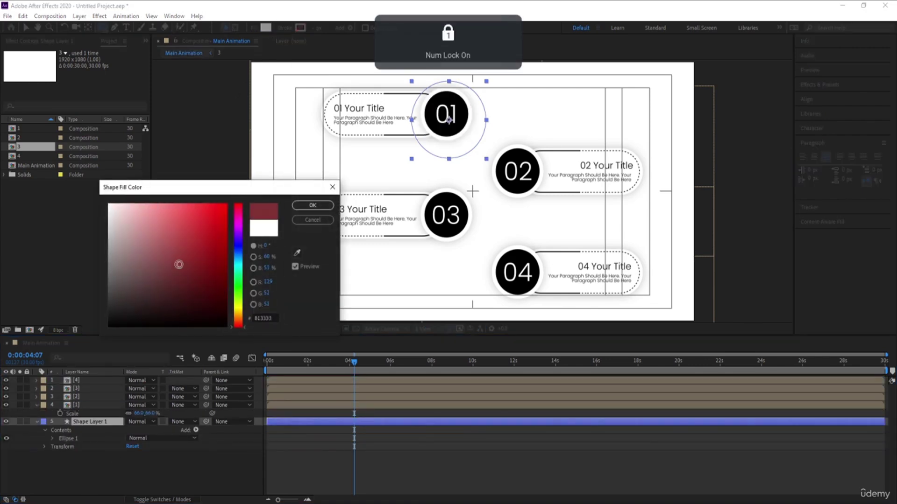
pyautogui.click(197, 243)
pyautogui.moveTo(197, 243); pyautogui.dragTo(227, 204)
pyautogui.click(313, 205)
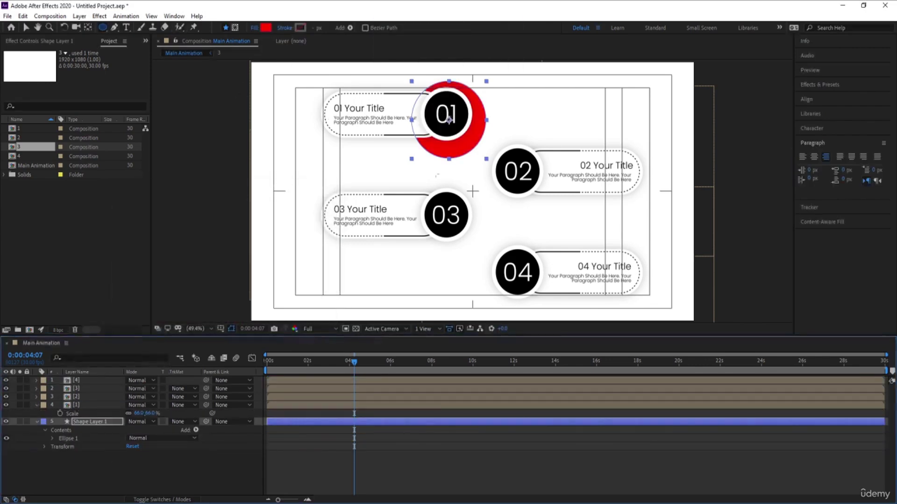
# Centre the red circle behind the 01 badge.
pyautogui.click(80, 422)
pyautogui.press('v')
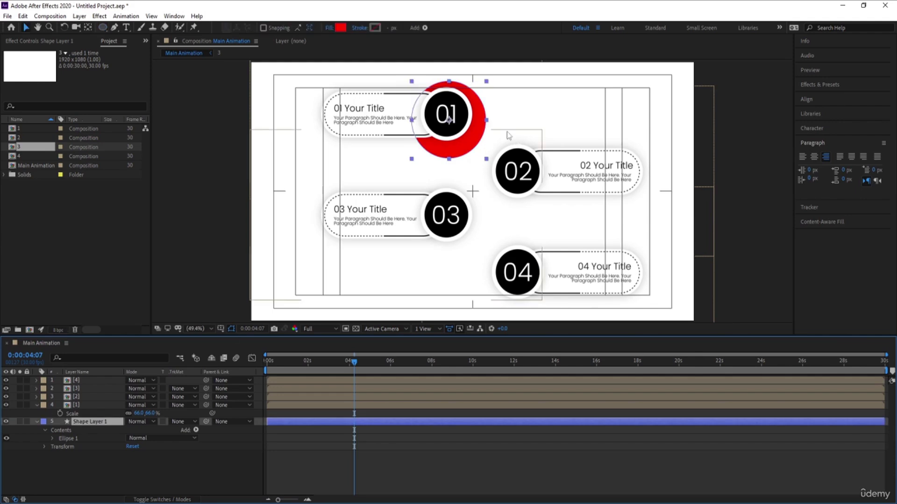
pyautogui.moveTo(472, 127); pyautogui.dragTo(470, 124)
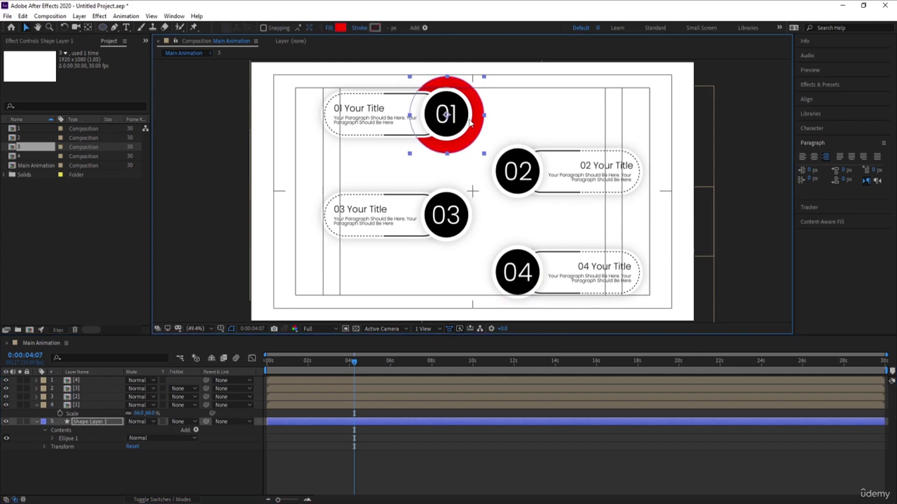
pyautogui.click(128, 455)
# Duplicate the red circle three times, place the copies behind the 02, 03 and 04 badges, and collapse the expanded layer properties.
pyautogui.click(90, 424)
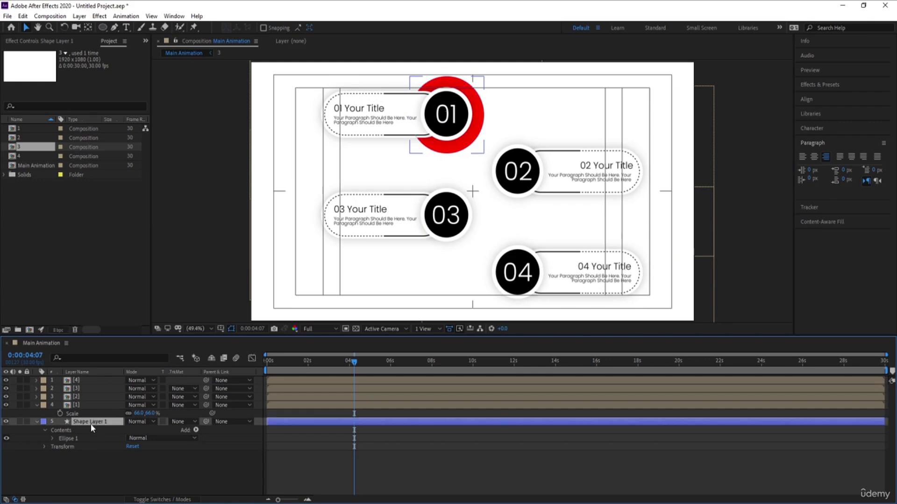
pyautogui.click(480, 125)
pyautogui.hotkey('ctrl', 'd')
pyautogui.moveTo(479, 126); pyautogui.dragTo(470, 220)
pyautogui.click(541, 183)
pyautogui.hotkey('ctrl', 'd')
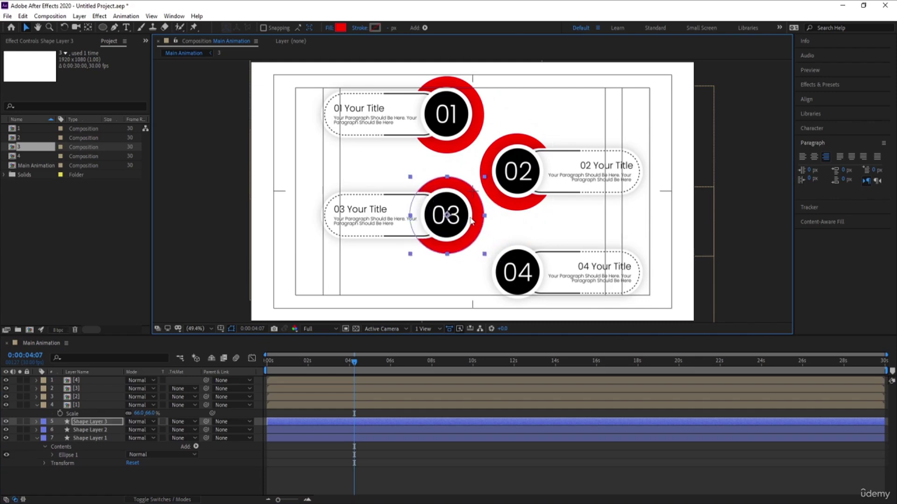
pyautogui.hotkey('ctrl', 'd')
pyautogui.moveTo(472, 223); pyautogui.dragTo(537, 278)
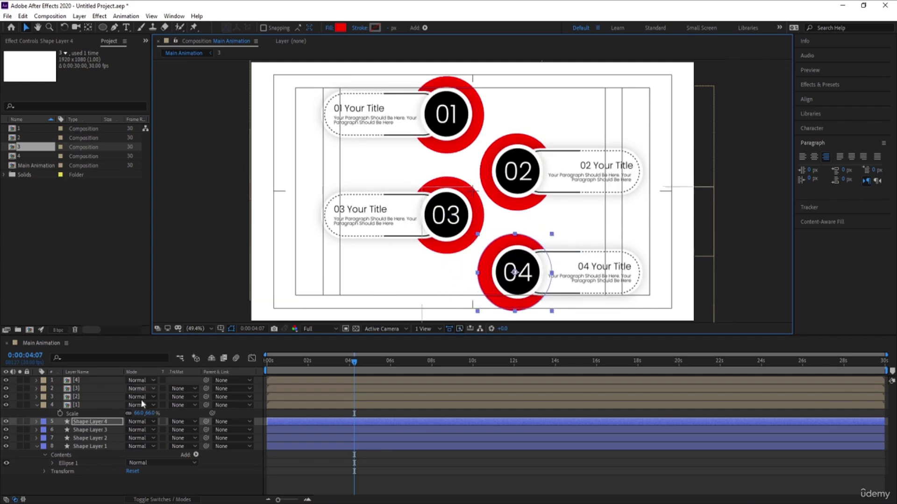
pyautogui.click(223, 470)
pyautogui.hotkey('ctrl', '`')
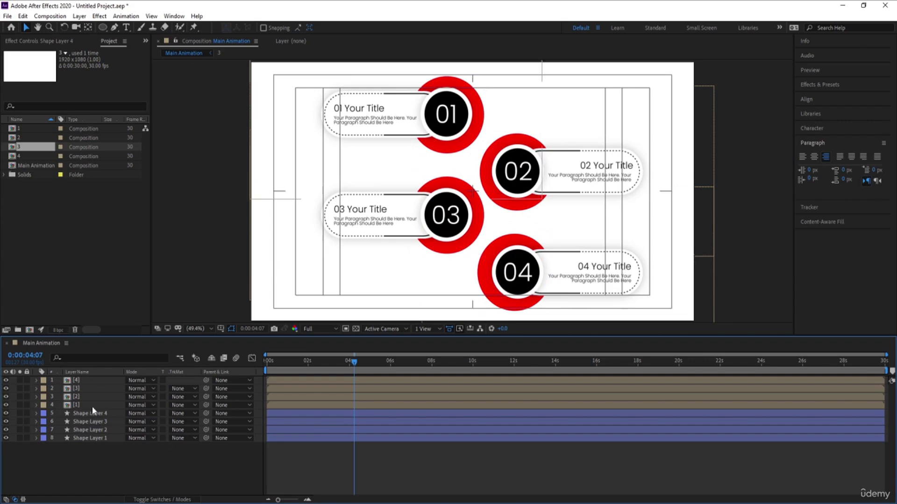
# Move nested composition 2 and its red circle, Shape Layer 2, together slightly up and to the right.
pyautogui.click(78, 406)
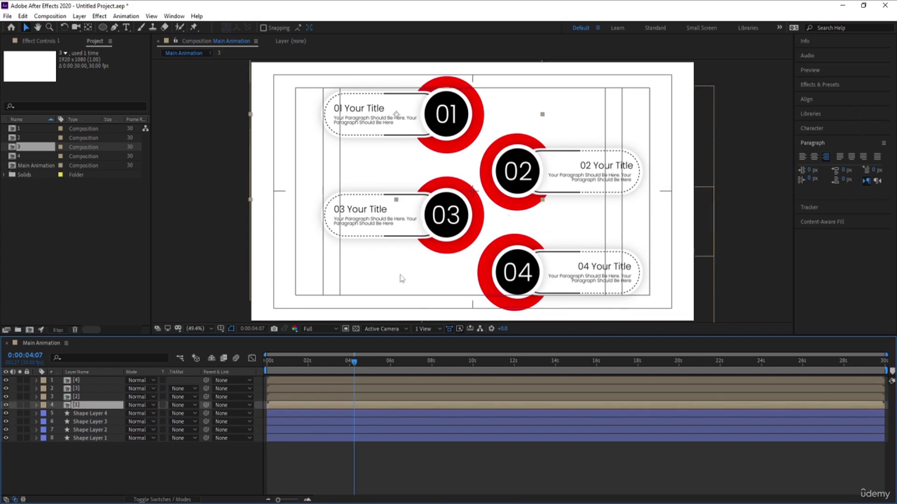
pyautogui.click(105, 432)
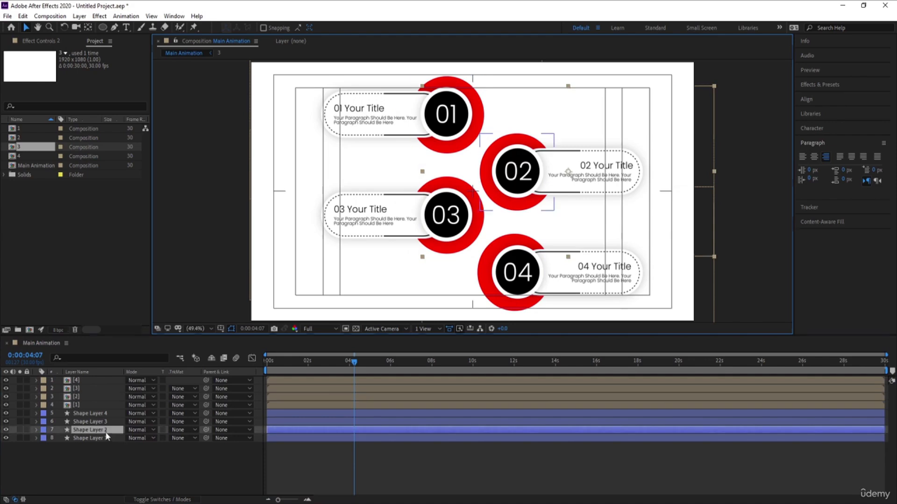
pyautogui.keyDown('shift'); pyautogui.click(619, 171); pyautogui.keyUp('shift')
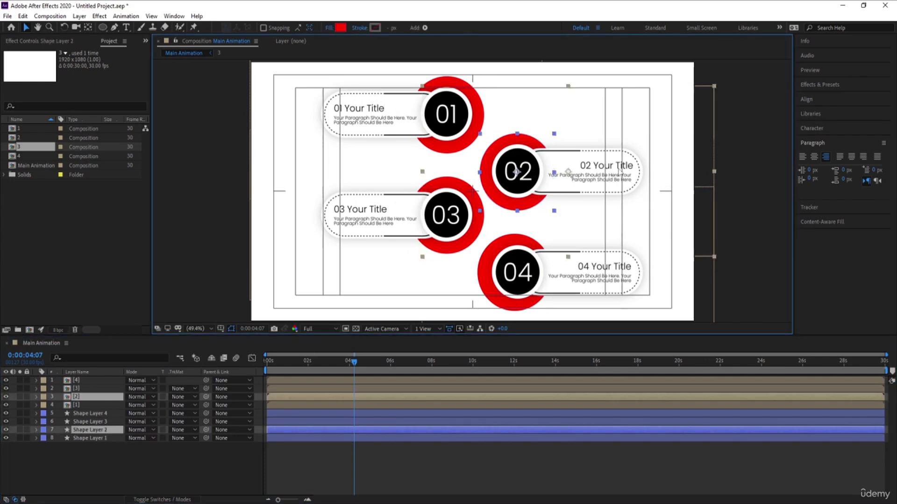
pyautogui.moveTo(619, 172); pyautogui.dragTo(621, 169)
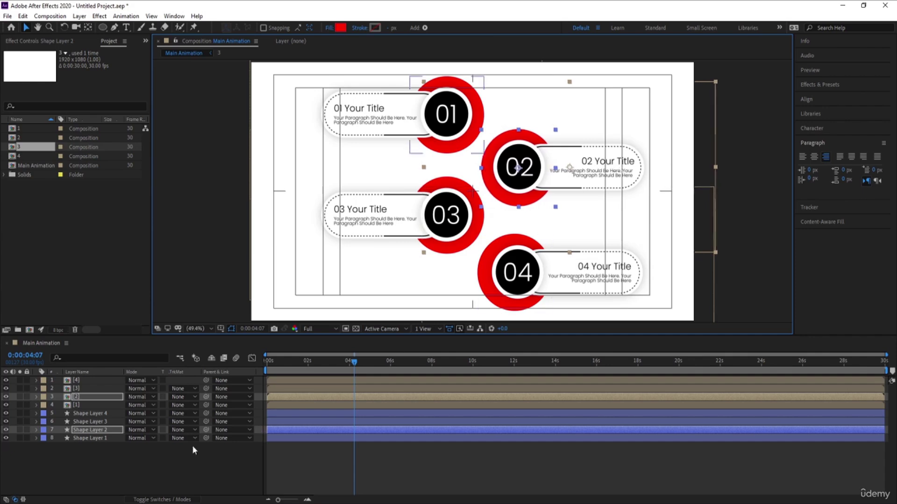
pyautogui.click(176, 461)
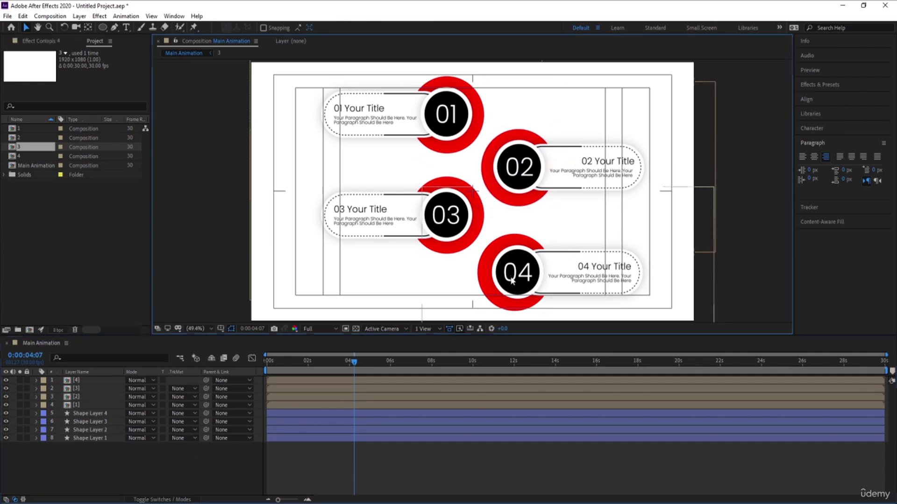
# Move nested composition 4 and its red circle, Shape Layer 4, together slightly to the right and up.
pyautogui.click(290, 381)
pyautogui.keyDown('shift'); pyautogui.click(111, 415); pyautogui.keyUp('shift')
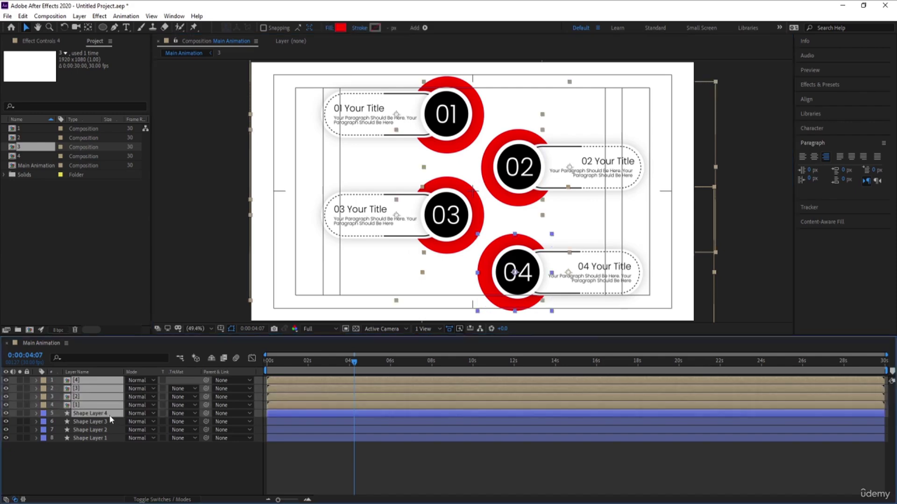
pyautogui.click(97, 453)
pyautogui.click(94, 413)
pyautogui.keyDown('ctrl'); pyautogui.click(81, 381); pyautogui.keyUp('ctrl')
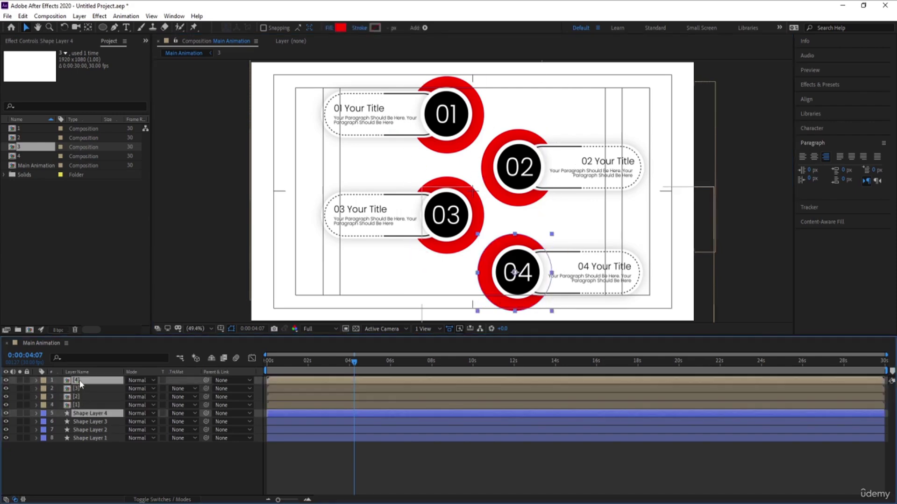
pyautogui.press('Right')
pyautogui.press('Right')
pyautogui.press('Right')
pyautogui.press('Right')
pyautogui.press('Right')
pyautogui.press('Right')
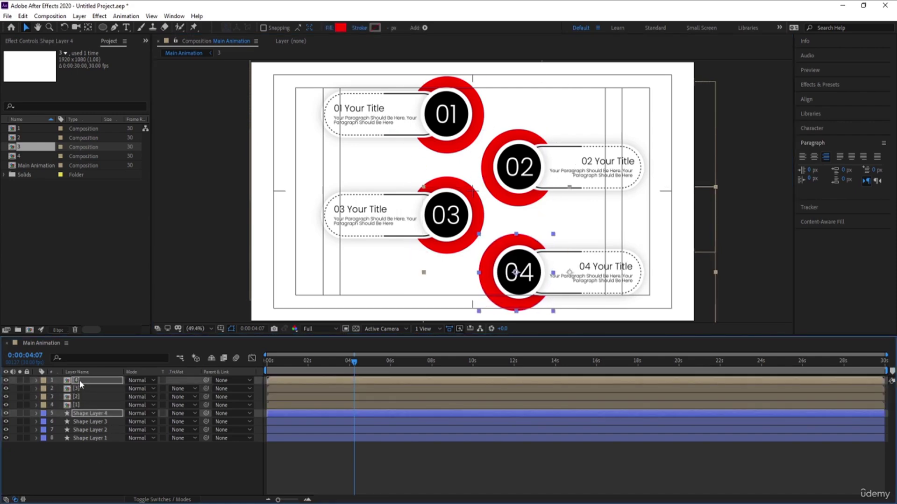
pyautogui.press('Up')
pyautogui.press('Up')
pyautogui.press('Up')
pyautogui.press('Up')
pyautogui.press('Up')
pyautogui.press('Up')
pyautogui.press('Up')
pyautogui.press('Up')
pyautogui.press('Up')
pyautogui.press('Up')
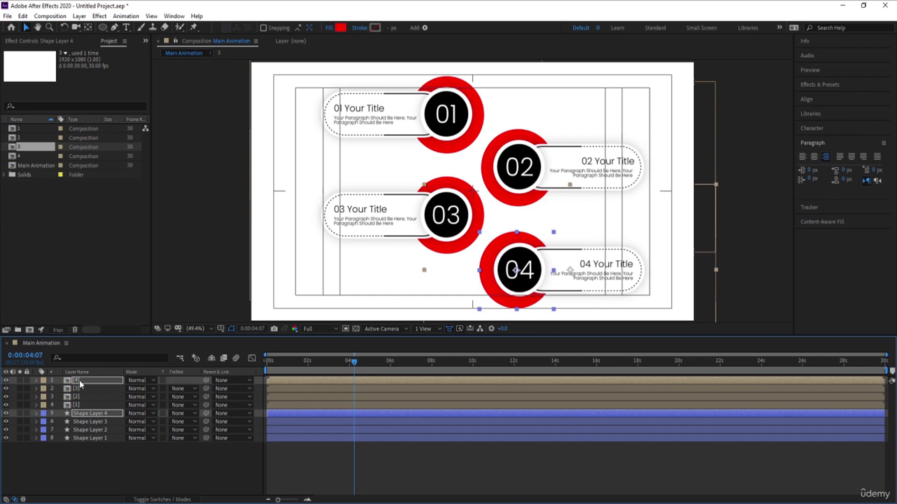
pyautogui.press('Up')
pyautogui.press('Up')
pyautogui.press('Up')
pyautogui.press('Up')
pyautogui.press('Up')
pyautogui.press('Up')
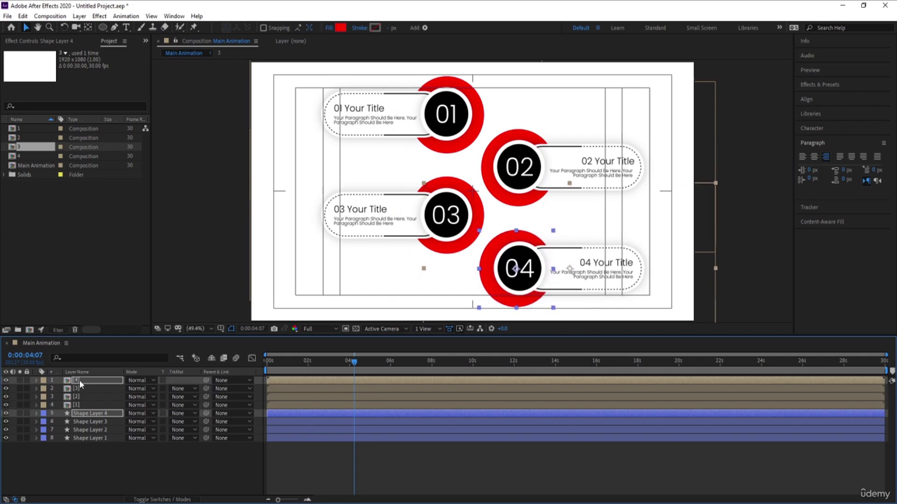
# Shift all eight layers together slightly to the left to centre the infographic in the frame, and deselect them.
pyautogui.click(113, 466)
pyautogui.hotkey('ctrl', 'a')
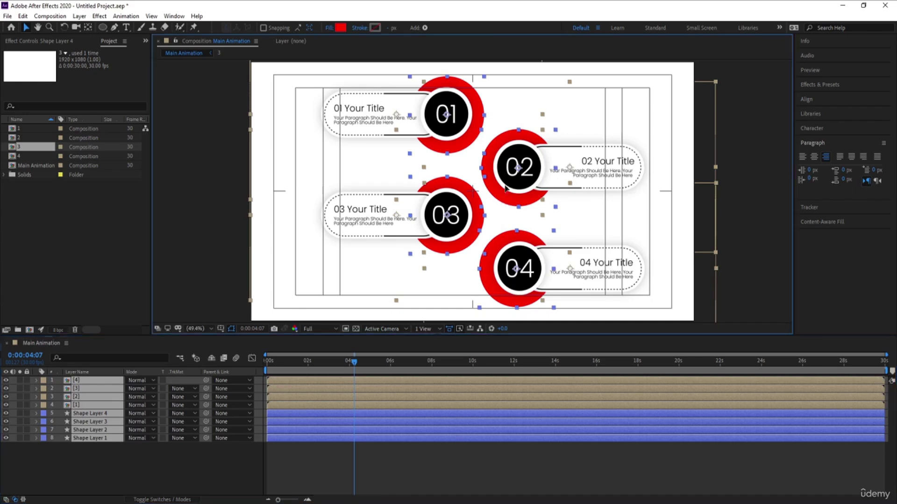
pyautogui.moveTo(506, 189); pyautogui.dragTo(496, 189)
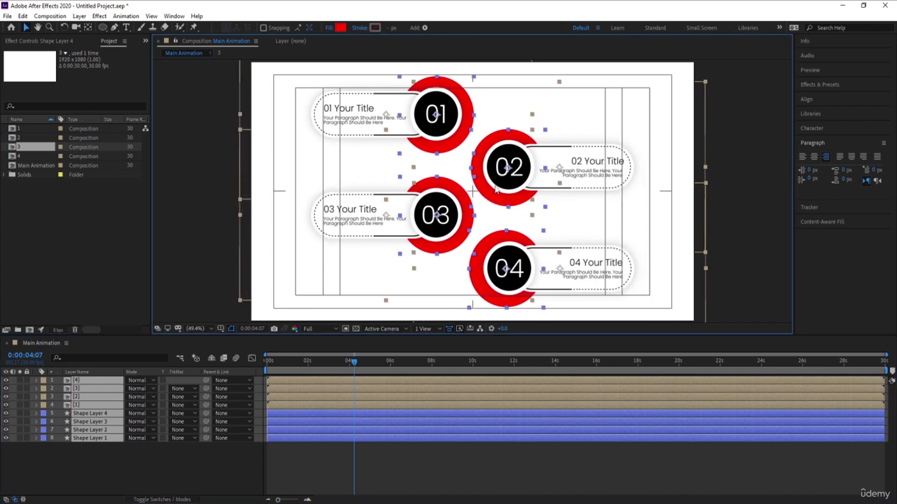
pyautogui.click(120, 494)
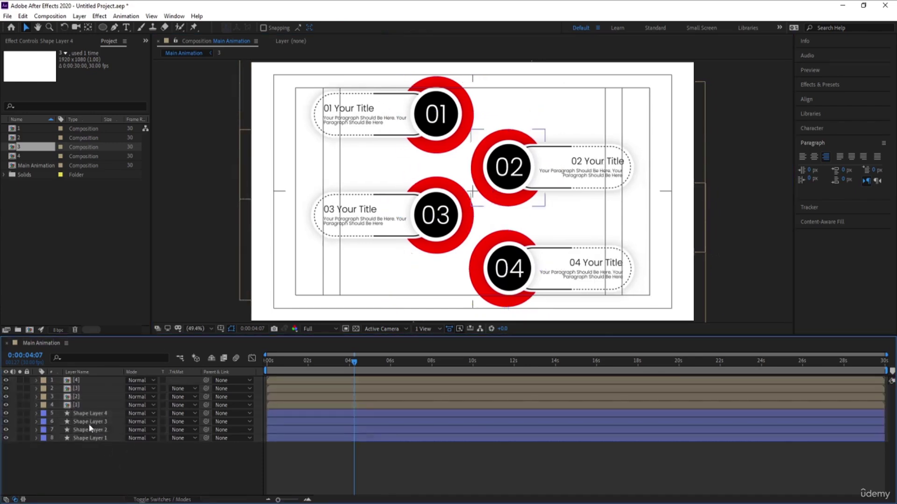
# Find the Tint effect, apply it to nested composition 1, and swap its two colours back and forth.
pyautogui.click(82, 405)
pyautogui.click(841, 86)
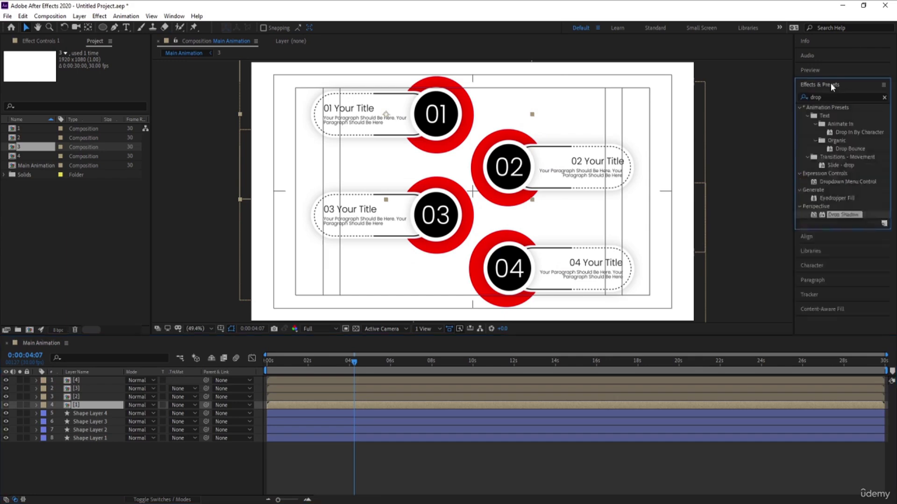
pyautogui.click(832, 97)
pyautogui.write('tint')
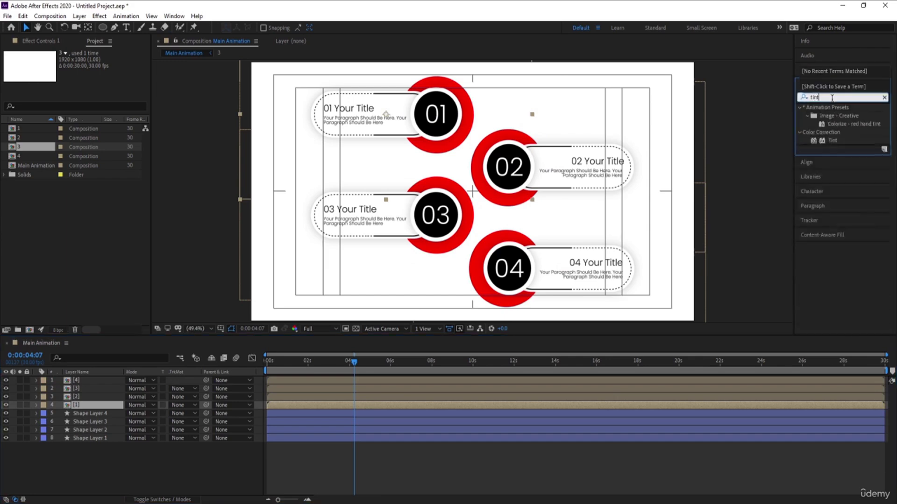
pyautogui.doubleClick(833, 140)
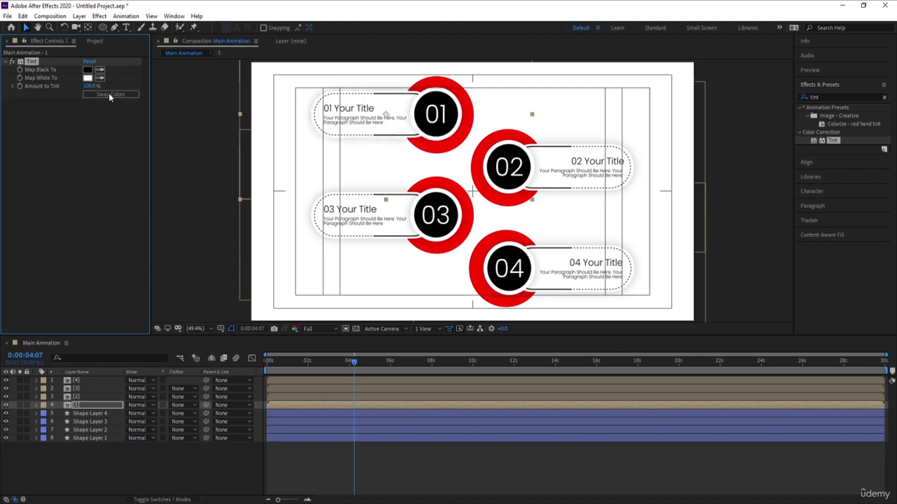
pyautogui.click(110, 95)
pyautogui.click(109, 95)
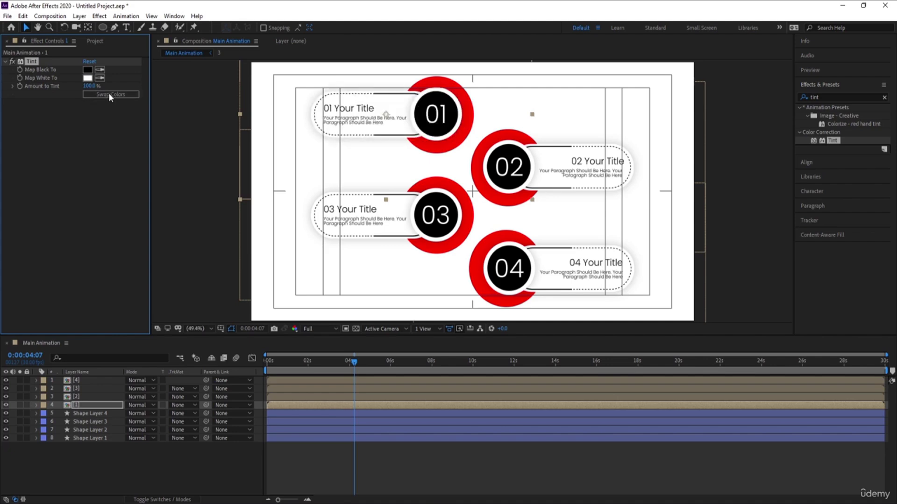
# Set the Map Black To colour of nested composition 1's Tint effect to red, FF0000.
pyautogui.click(87, 70)
pyautogui.write('ff0000')
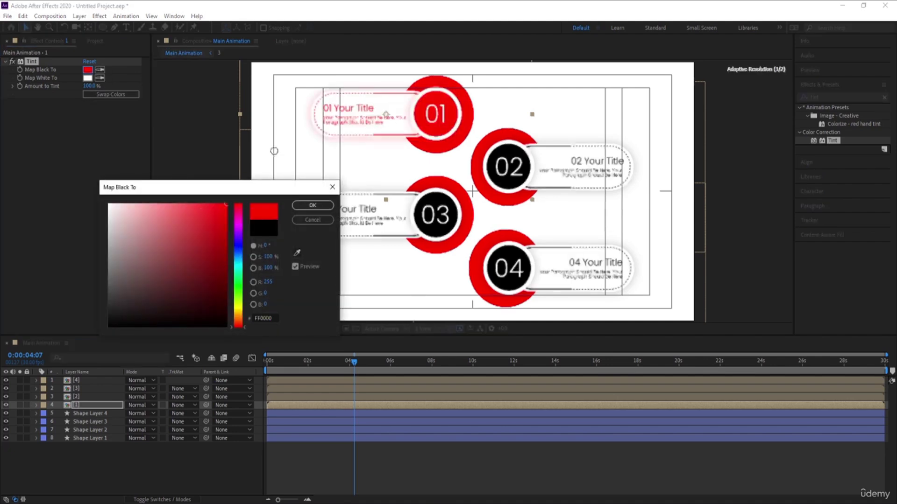
pyautogui.click(312, 205)
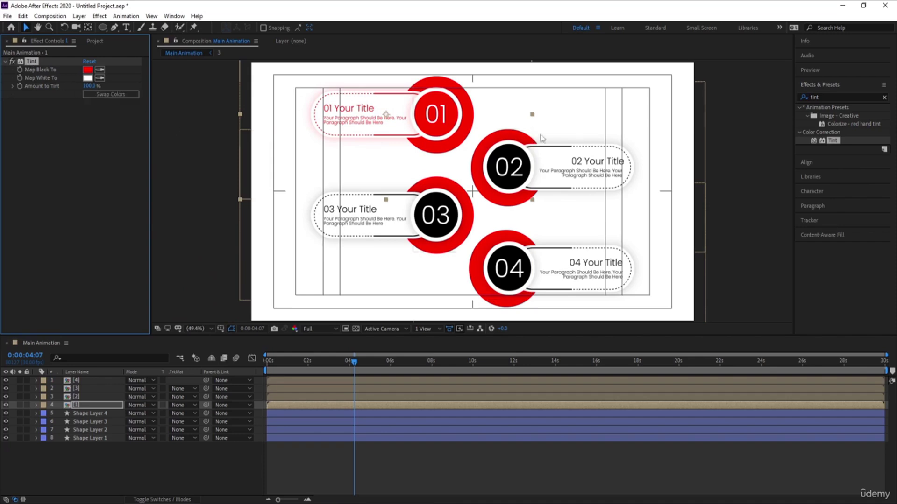
# Paste the Tint effect onto nested composition 2 and set its Map Black To colour to purple, 7800FF.
pyautogui.click(79, 397)
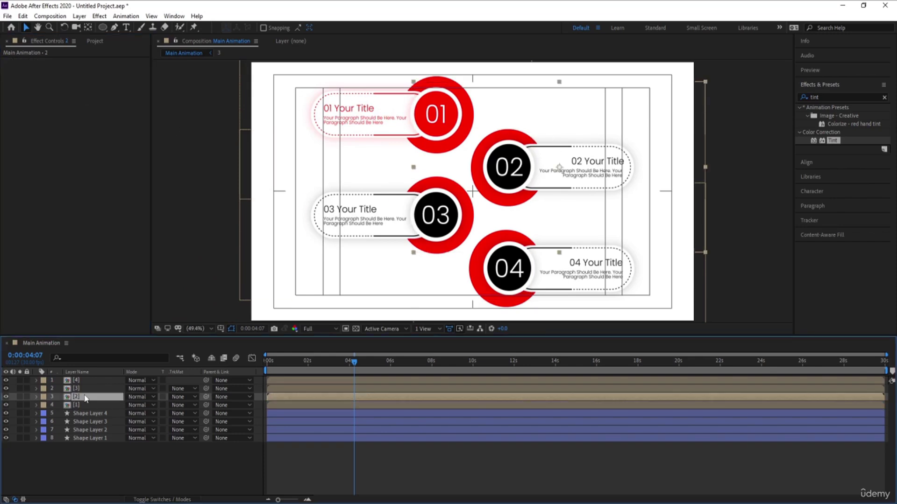
pyautogui.hotkey('ctrl', 'v')
pyautogui.click(88, 70)
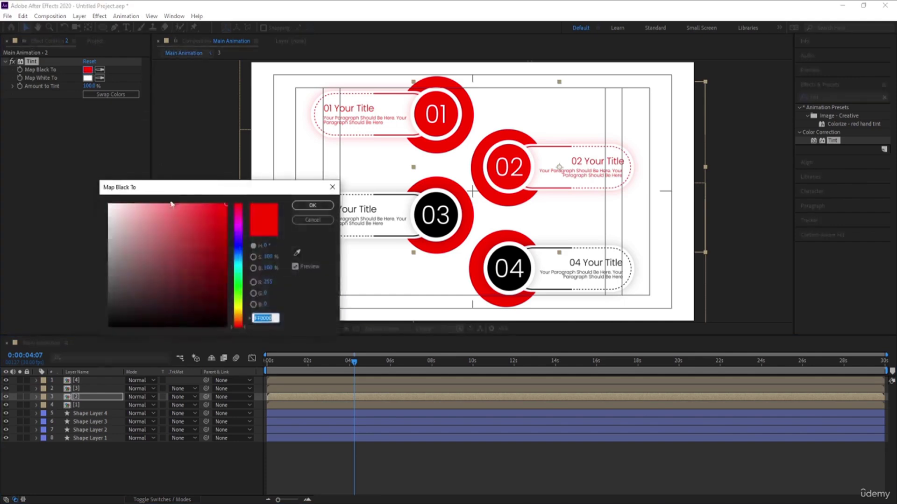
pyautogui.click(236, 234)
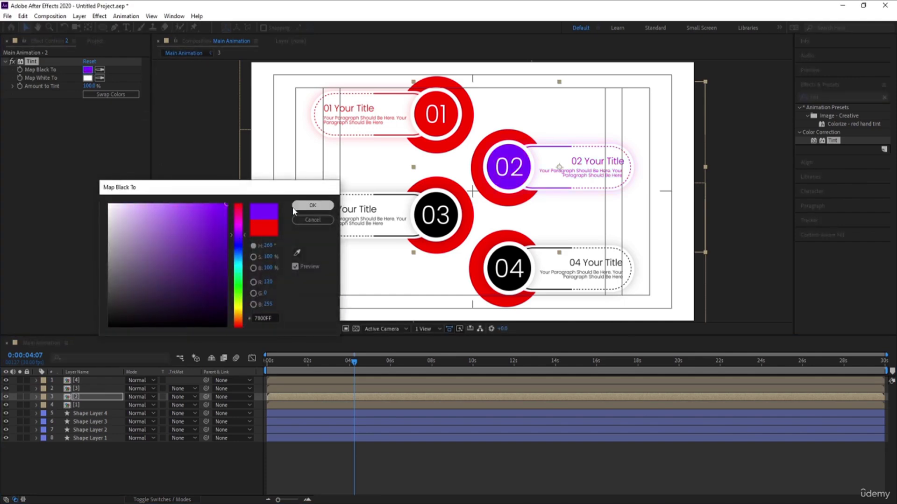
pyautogui.click(312, 205)
# Apply the Tint effect to nested composition 3 and set its Map Black To colour to blue, about 0084FF.
pyautogui.click(89, 390)
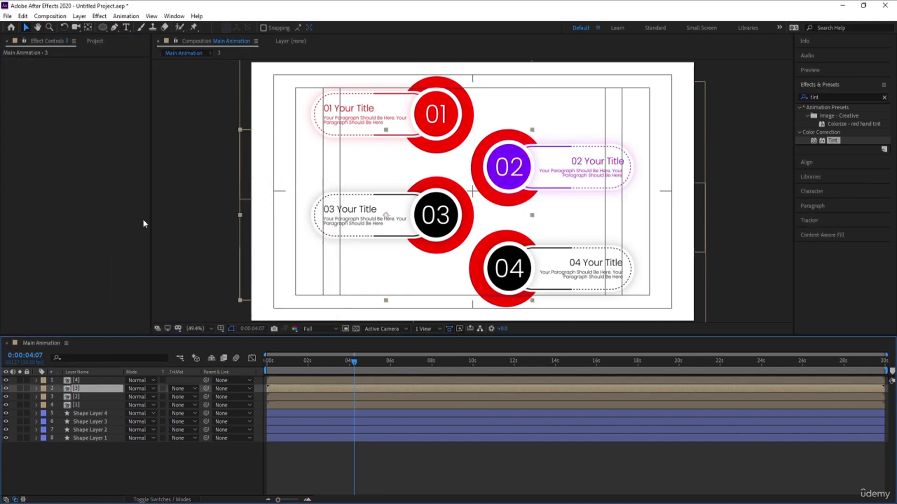
pyautogui.doubleClick(835, 143)
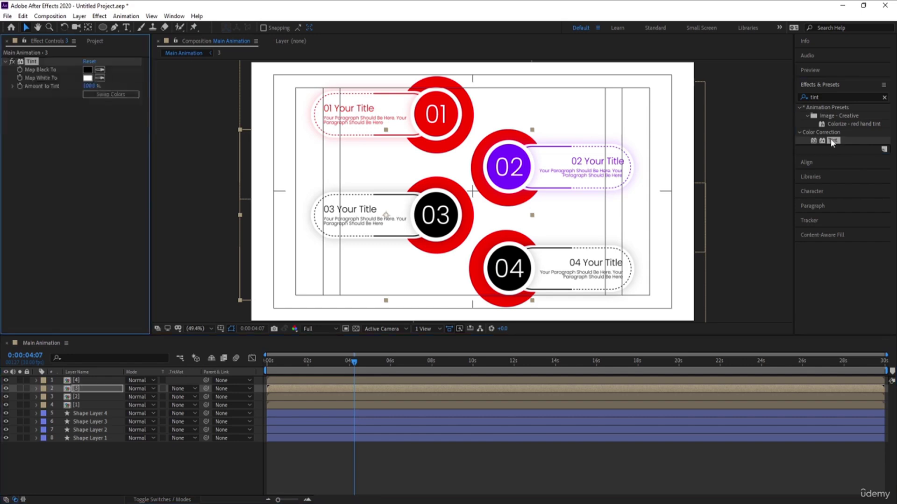
pyautogui.click(87, 70)
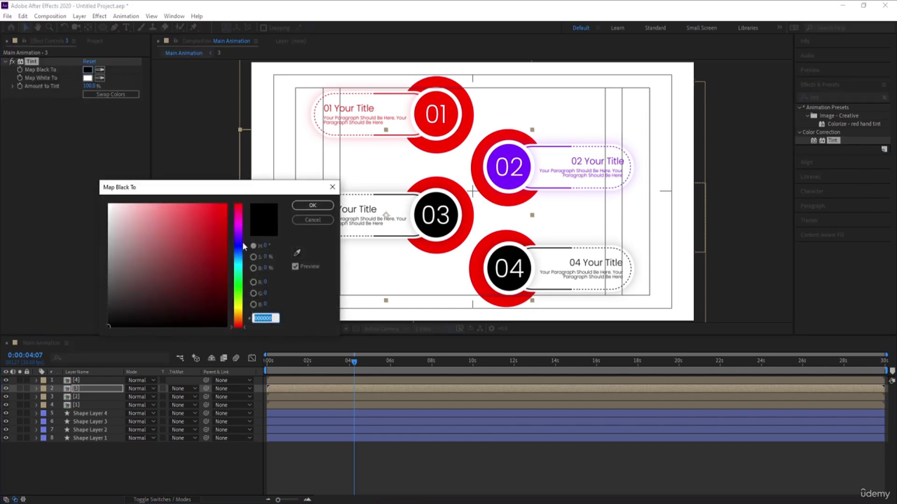
pyautogui.click(241, 243)
pyautogui.moveTo(224, 231); pyautogui.dragTo(241, 177)
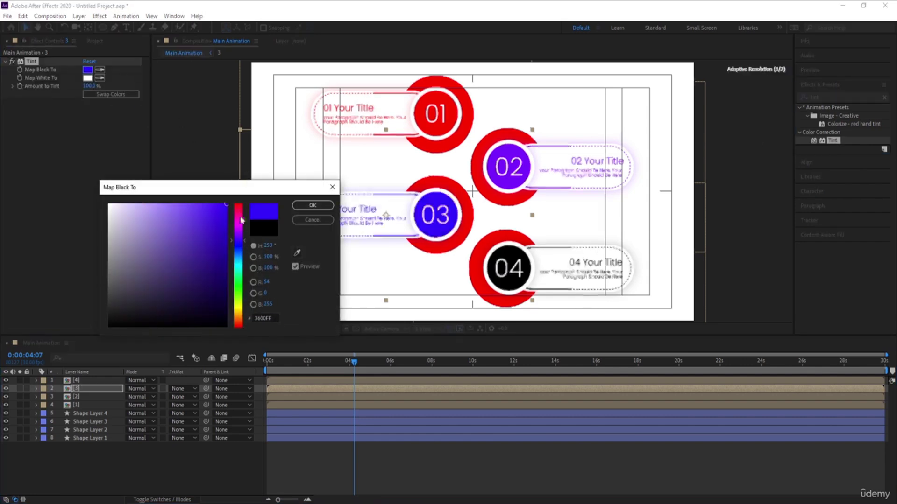
pyautogui.moveTo(238, 240); pyautogui.dragTo(238, 259)
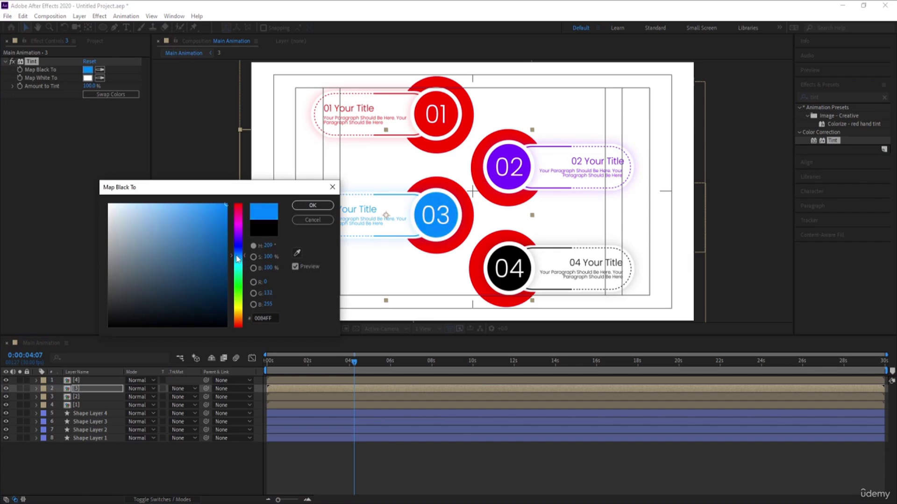
pyautogui.click(313, 205)
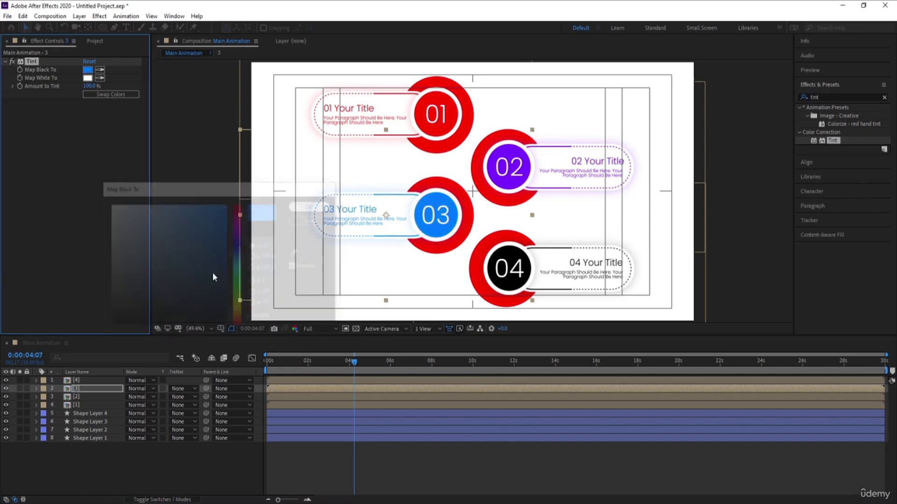
# Apply the Tint effect to nested composition 4 and set its Map Black To colour to orange, FF7800.
pyautogui.click(77, 380)
pyautogui.doubleClick(832, 141)
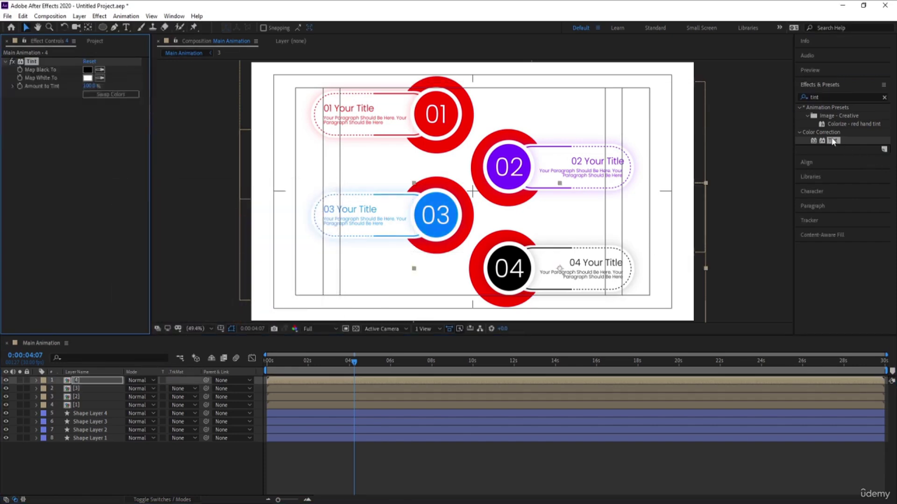
pyautogui.click(88, 69)
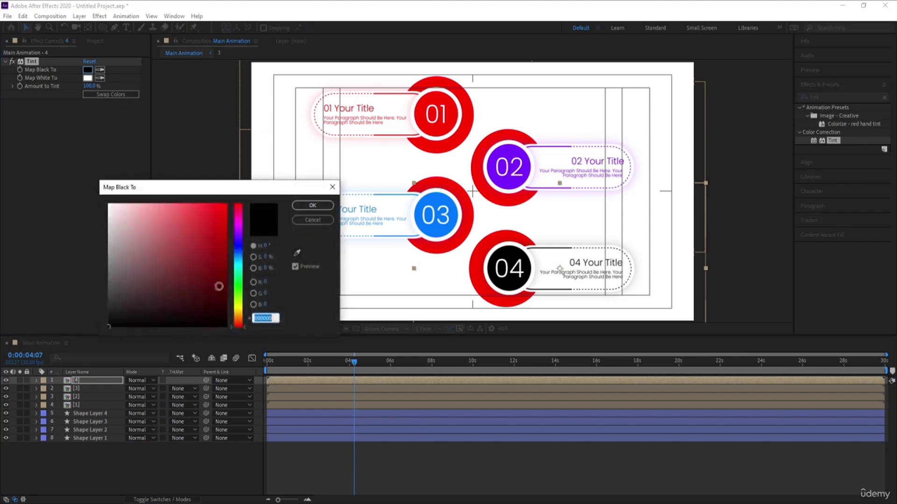
pyautogui.moveTo(238, 321); pyautogui.dragTo(259, 147)
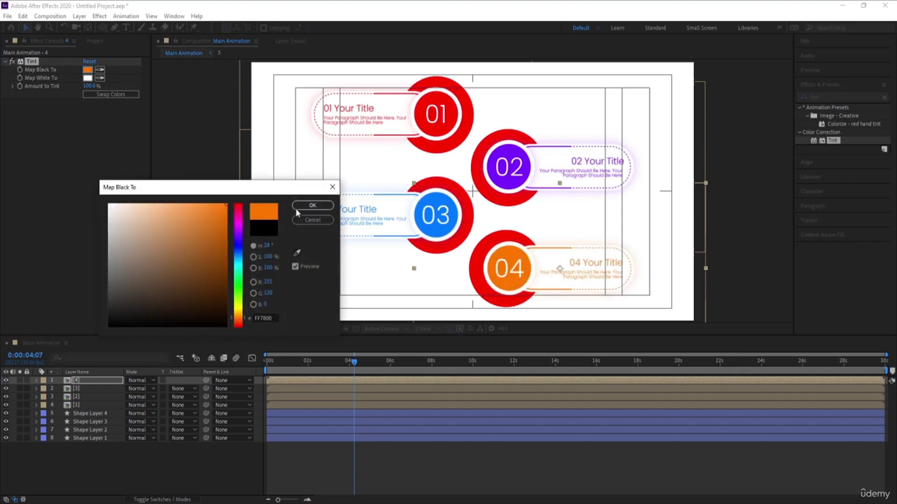
pyautogui.click(310, 206)
# Swap the black and white Tint colours on nested compositions 4, 3, 2 and 1, and deselect the layers.
pyautogui.click(109, 95)
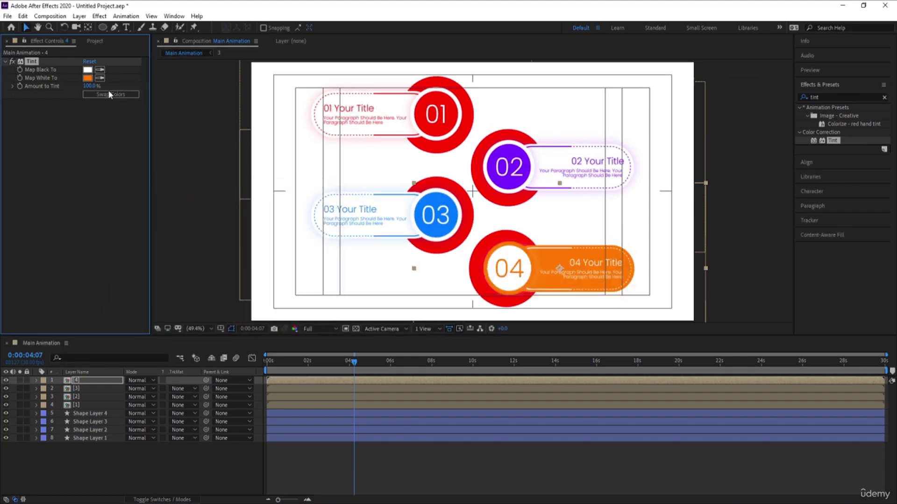
pyautogui.click(77, 390)
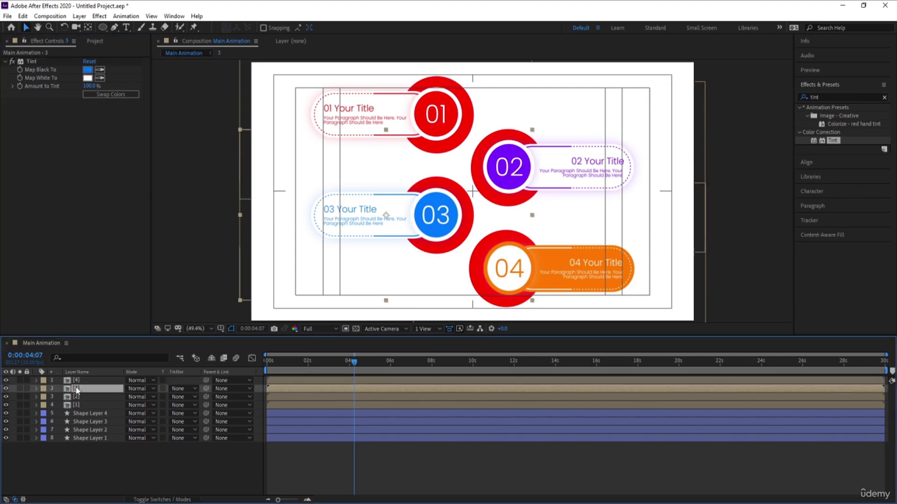
pyautogui.click(91, 96)
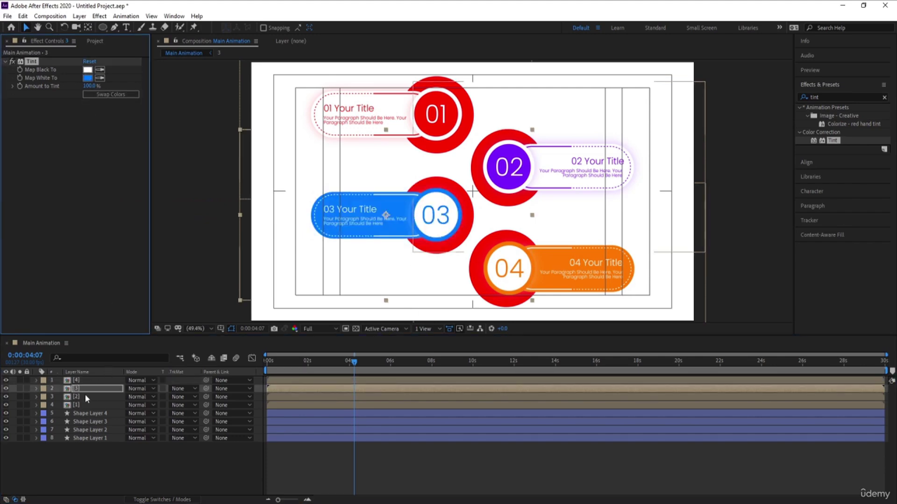
pyautogui.click(76, 397)
pyautogui.click(85, 95)
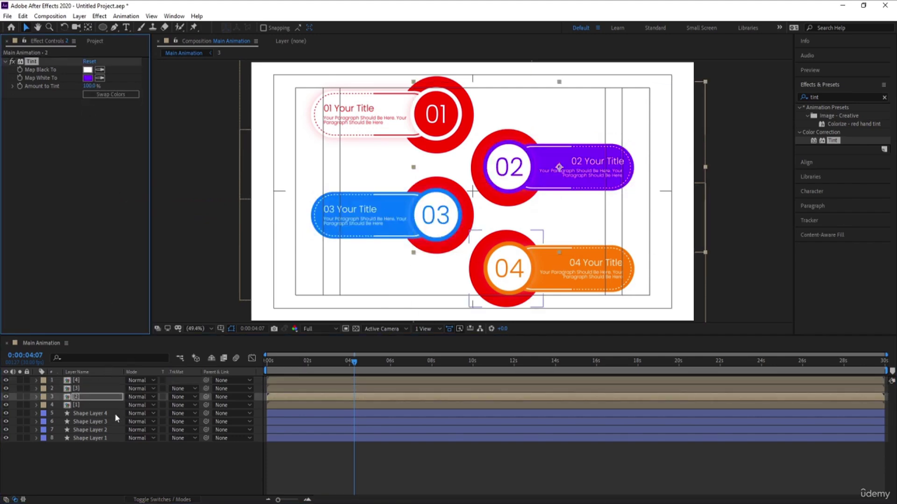
pyautogui.click(99, 406)
pyautogui.click(114, 95)
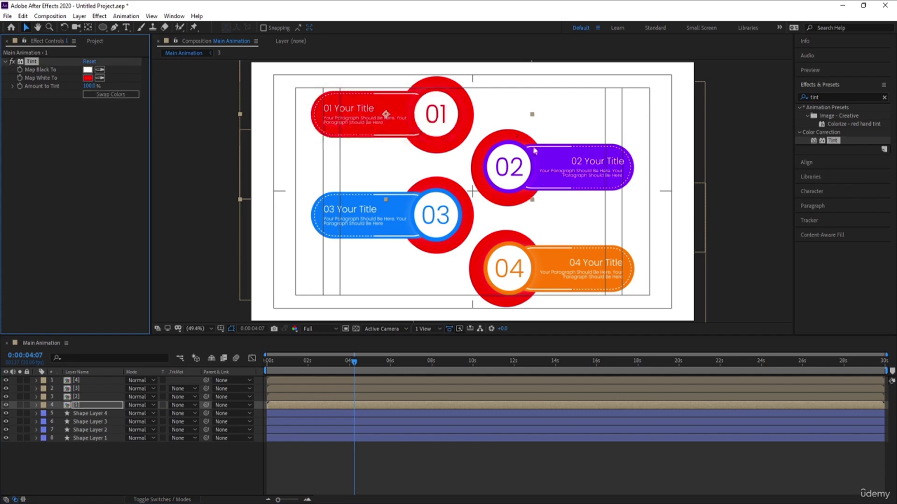
pyautogui.click(138, 463)
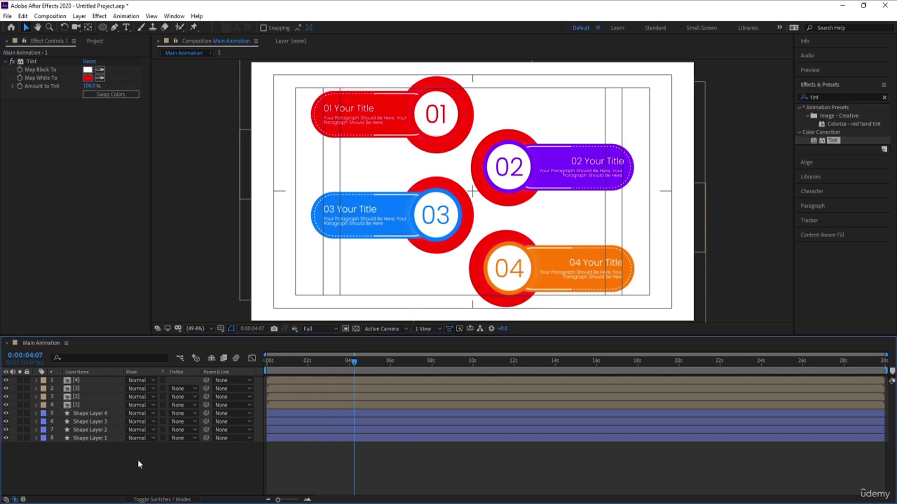
# Recolour the circle behind badge 02 (Shape Layer 2) to purple, 7E0AFF, by sampling the fill colour from the badge.
pyautogui.click(94, 441)
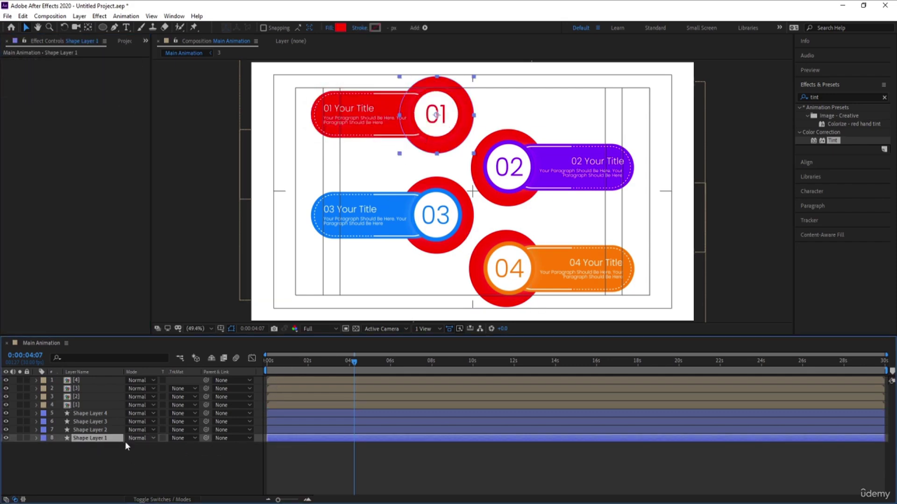
pyautogui.click(120, 464)
pyautogui.click(95, 428)
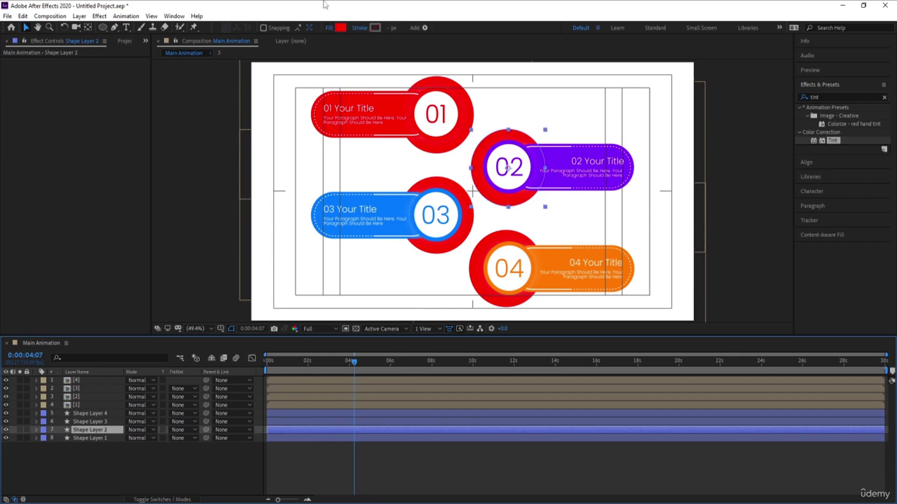
pyautogui.click(341, 27)
pyautogui.click(297, 253)
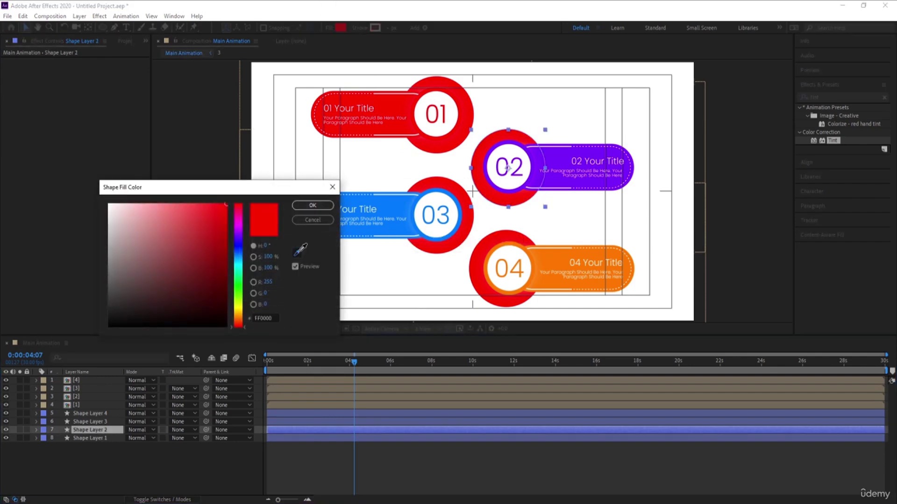
pyautogui.click(536, 159)
pyautogui.click(313, 205)
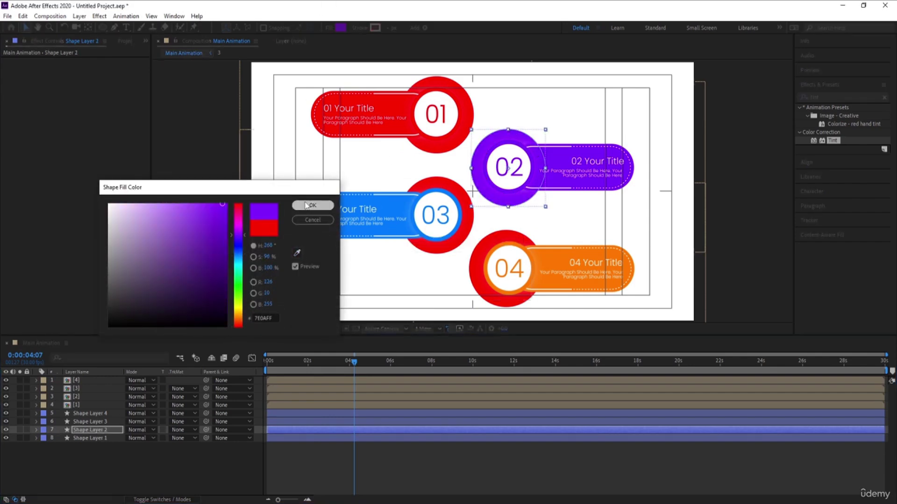
# Recolour the circle behind badge 03 (Shape Layer 3) to blue, 0179FF, sampled from its title bar.
pyautogui.click(90, 422)
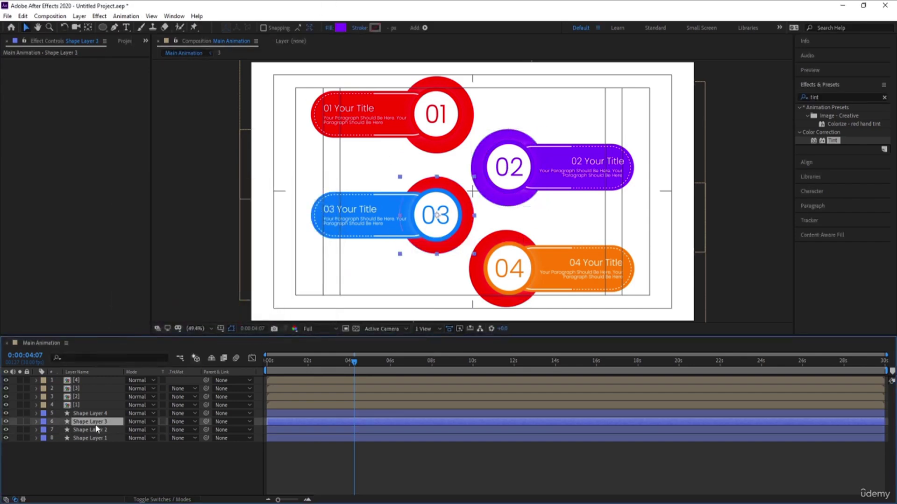
pyautogui.click(341, 28)
pyautogui.click(297, 252)
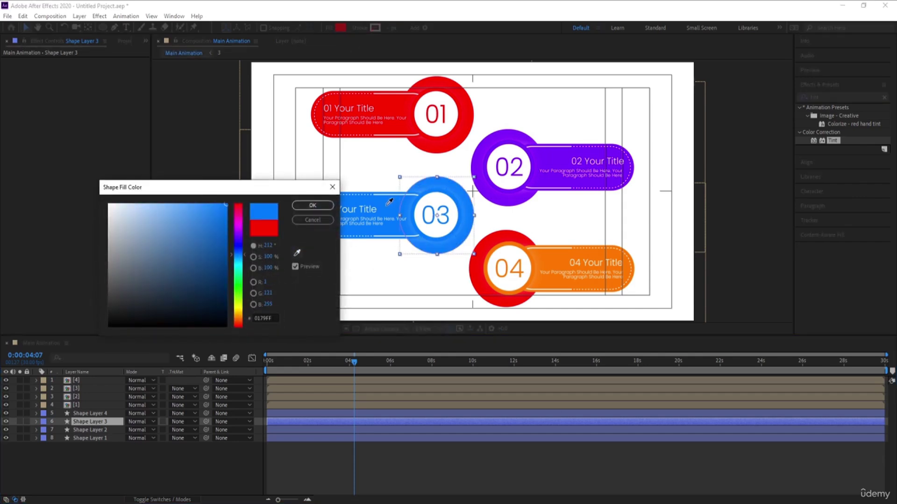
pyautogui.click(389, 202)
pyautogui.click(312, 205)
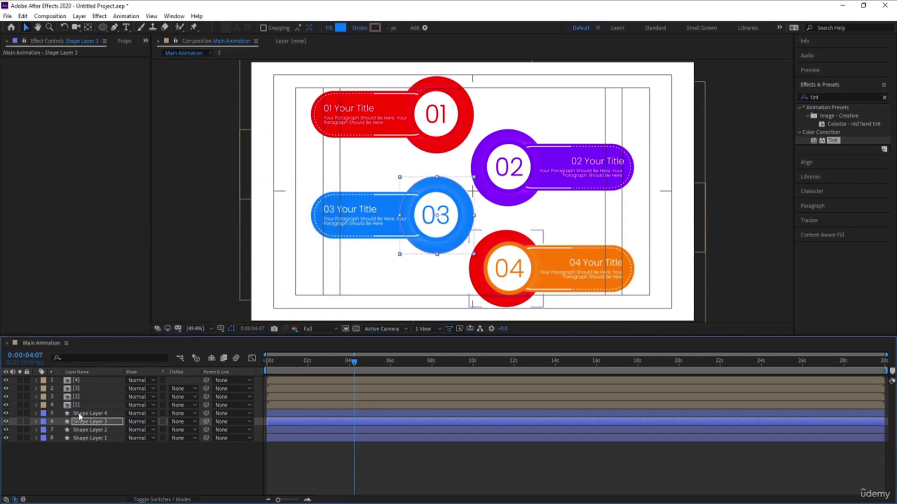
# Recolour the circle behind badge 04 (Shape Layer 4) to orange, FF7901, sampled from its title bar.
pyautogui.click(90, 413)
pyautogui.click(340, 28)
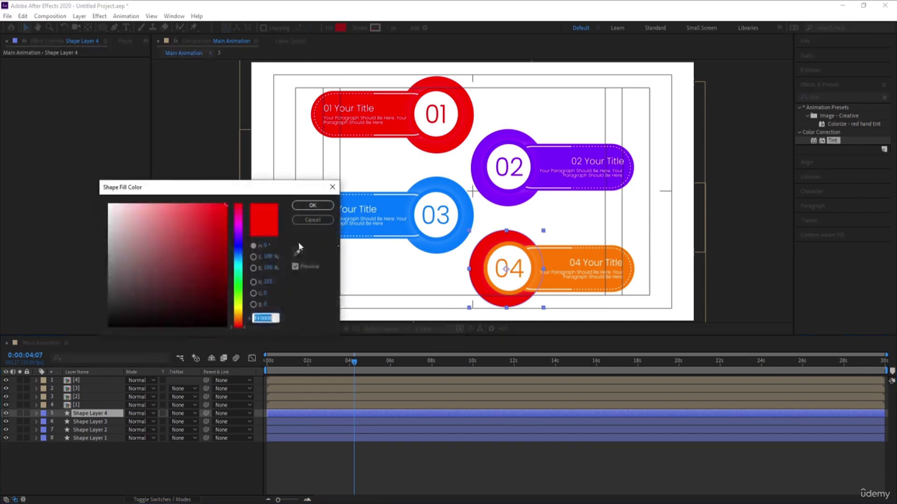
pyautogui.click(297, 253)
pyautogui.click(569, 254)
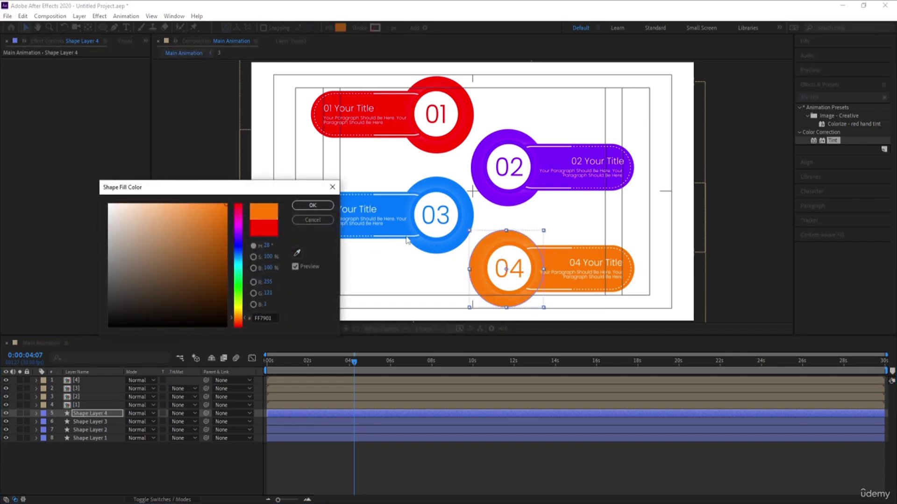
pyautogui.click(312, 205)
# Pre-compose Shape Layers 1 to 4 into a new composition named Sphers.
pyautogui.click(86, 438)
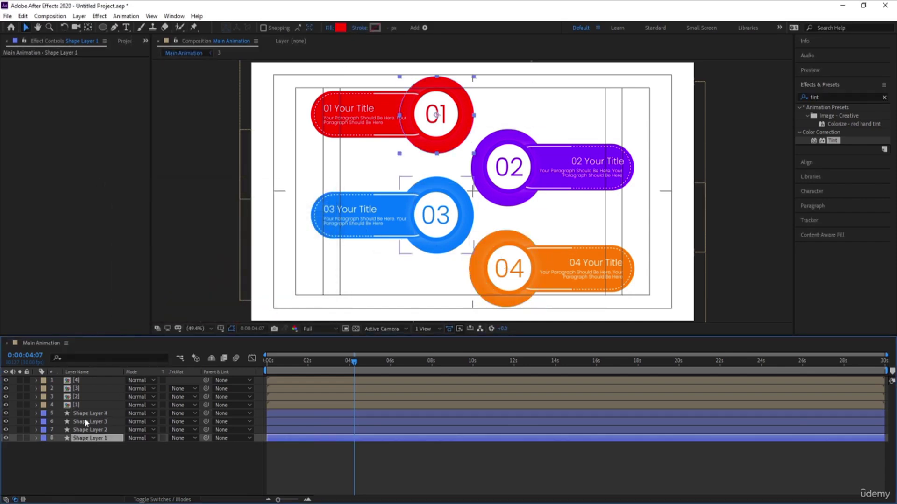
pyautogui.keyDown('shift'); pyautogui.click(82, 416); pyautogui.keyUp('shift')
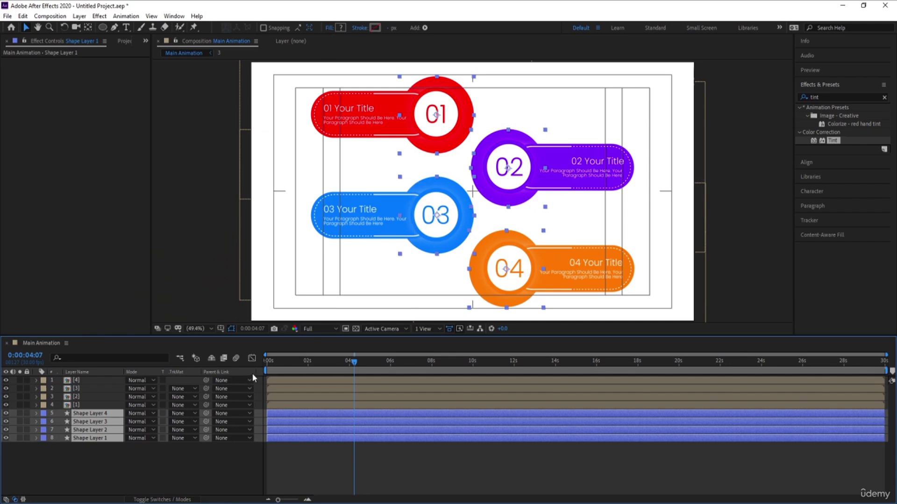
pyautogui.hotkey('ctrl', 'shift', 'c')
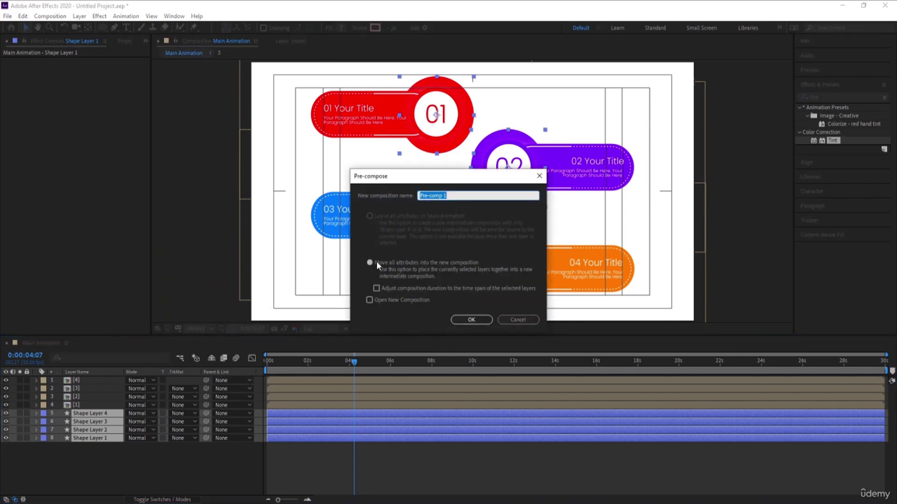
pyautogui.write('Sphers')
pyautogui.press('Return')
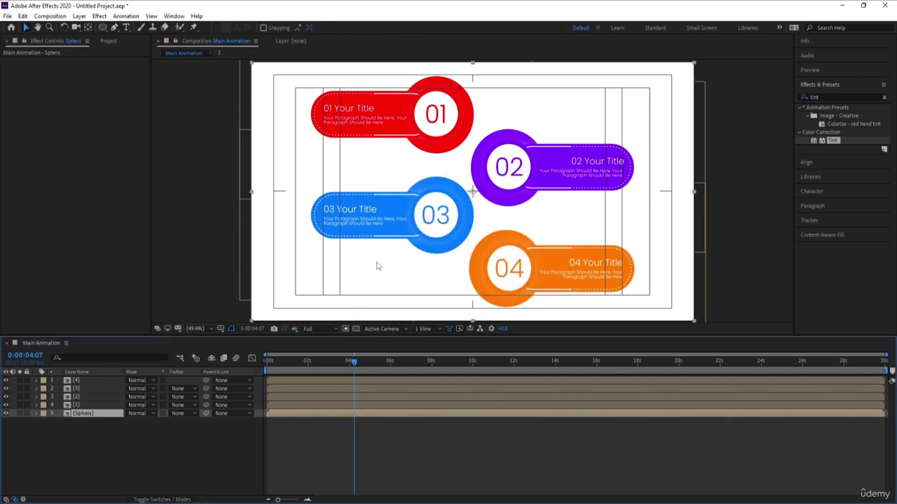
# Open the Sphers composition and add an adjustment layer above the four circles.
pyautogui.doubleClick(75, 414)
pyautogui.rightClick(145, 433)
pyautogui.moveTo(187, 326)
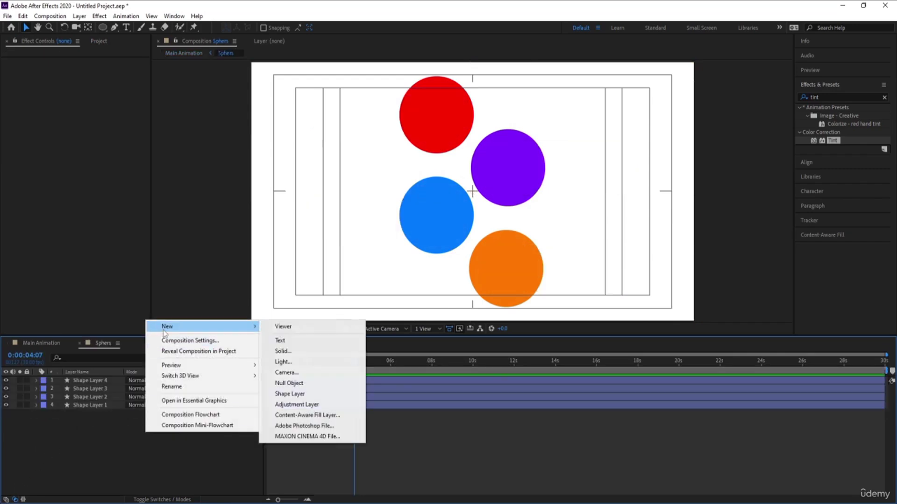
pyautogui.click(309, 405)
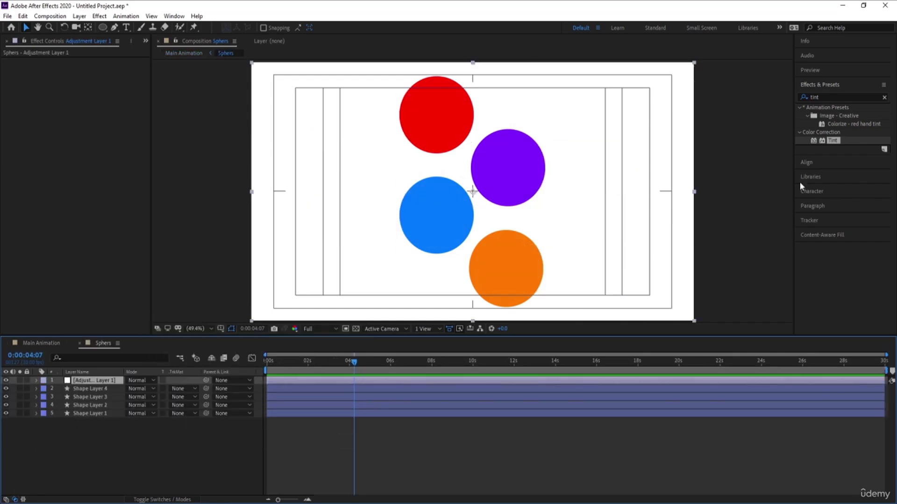
# Apply Gaussian Blur to the adjustment layer and set its Blurriness to 93.7.
pyautogui.click(827, 95)
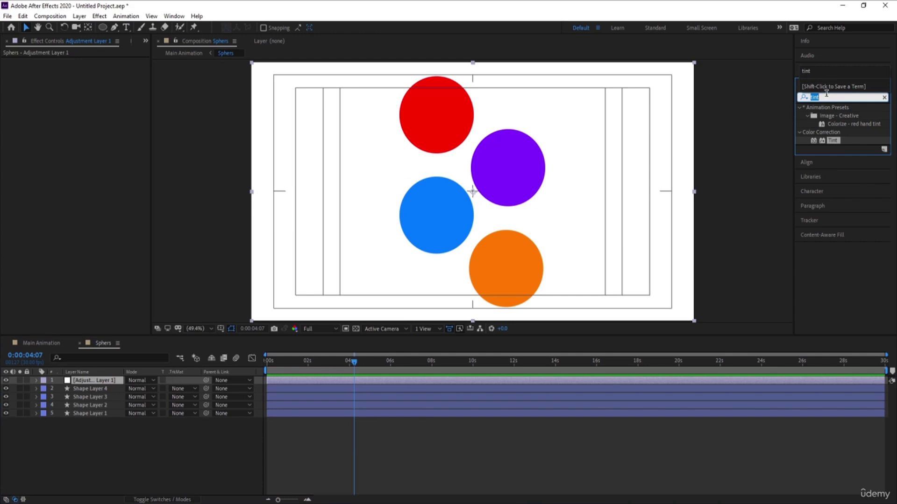
pyautogui.write('gua')
pyautogui.press('BackSpace')
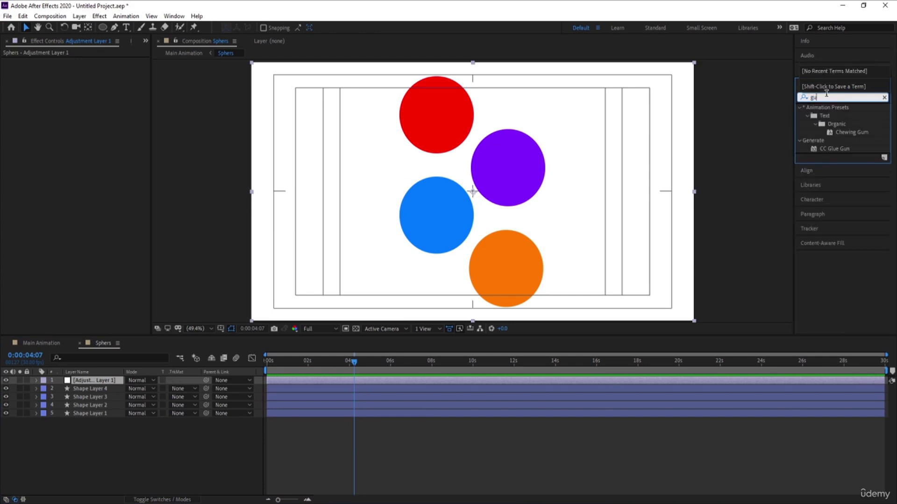
pyautogui.write('blur')
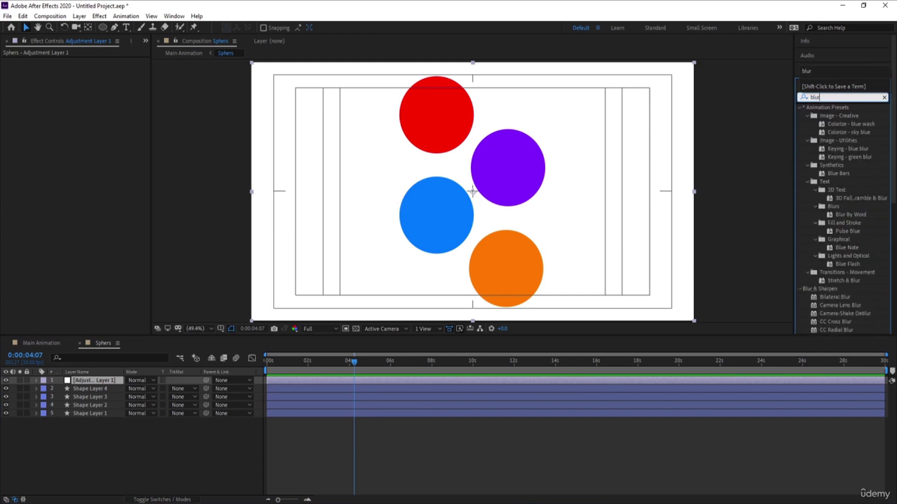
pyautogui.doubleClick(848, 297)
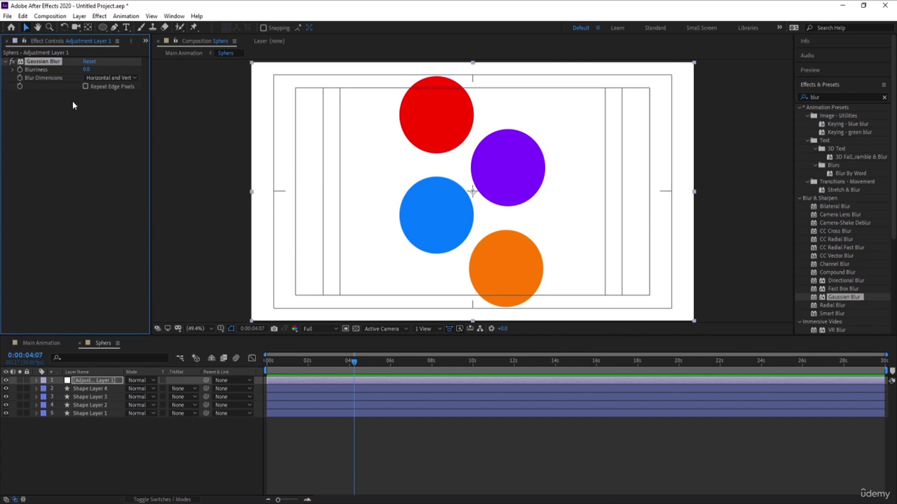
pyautogui.moveTo(104, 71); pyautogui.dragTo(220, 61)
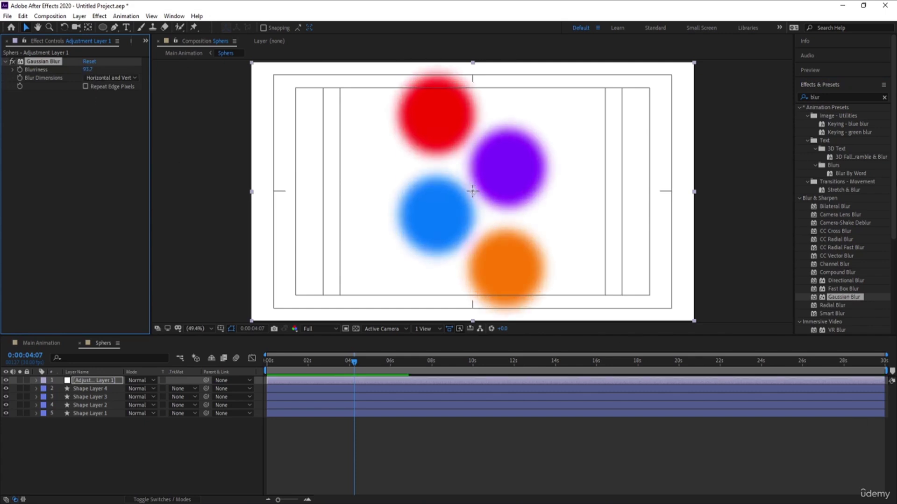
# Add the Simple Choker effect to the adjustment layer and raise Choke Matte to about 33.
pyautogui.click(836, 95)
pyautogui.write('simpl')
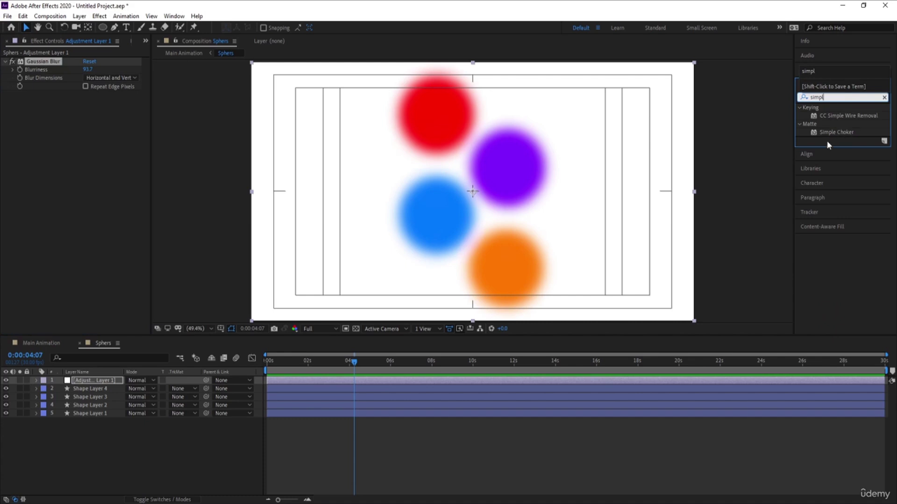
pyautogui.doubleClick(842, 133)
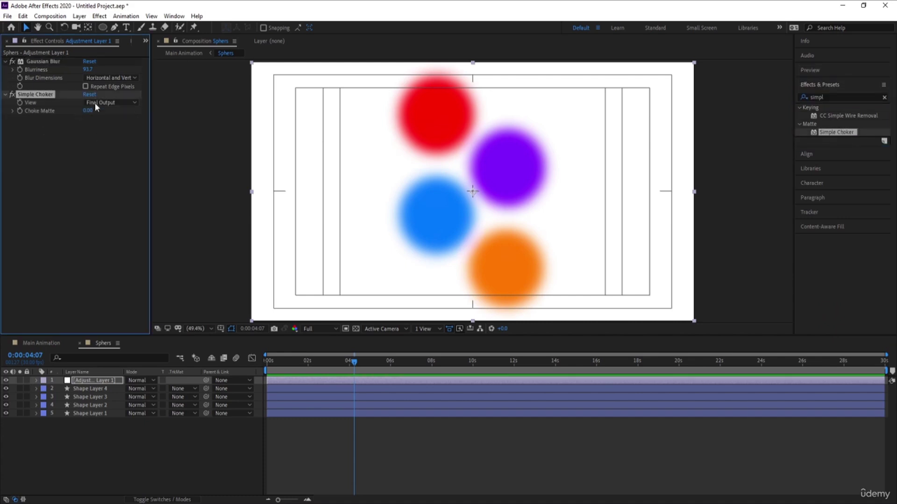
pyautogui.moveTo(89, 112); pyautogui.dragTo(249, 111)
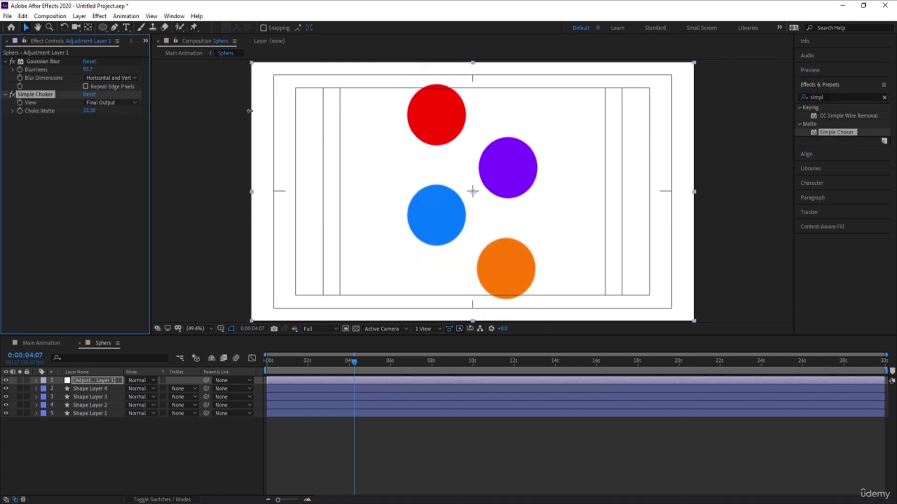
# Scale all four circle shape layers up to 122% so they blend into each other.
pyautogui.click(89, 389)
pyautogui.keyDown('shift'); pyautogui.click(82, 413); pyautogui.keyUp('shift')
pyautogui.press('s')
pyautogui.moveTo(140, 396); pyautogui.dragTo(151, 397)
# Refine the adjustment layer's effects to a Gaussian Blur Blurriness of 155.3 and a Choke Matte of 45.
pyautogui.click(99, 381)
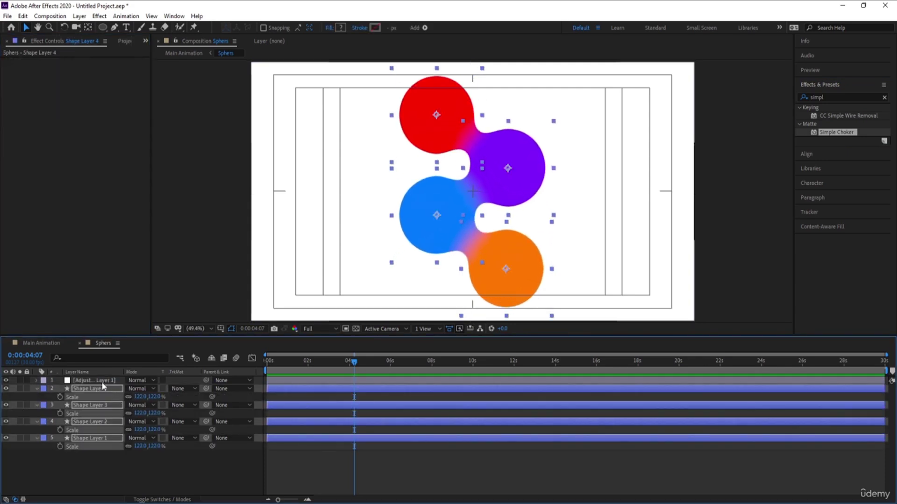
pyautogui.moveTo(88, 69); pyautogui.dragTo(406, 70)
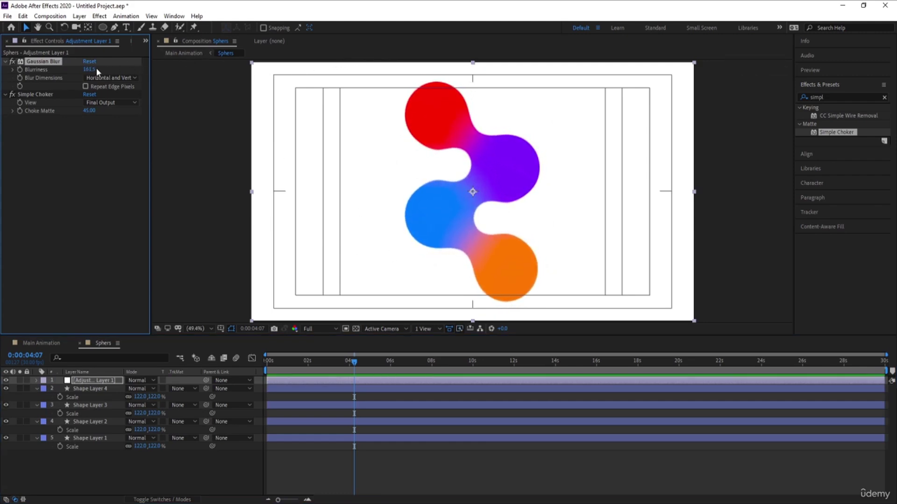
pyautogui.moveTo(97, 70); pyautogui.dragTo(68, 71)
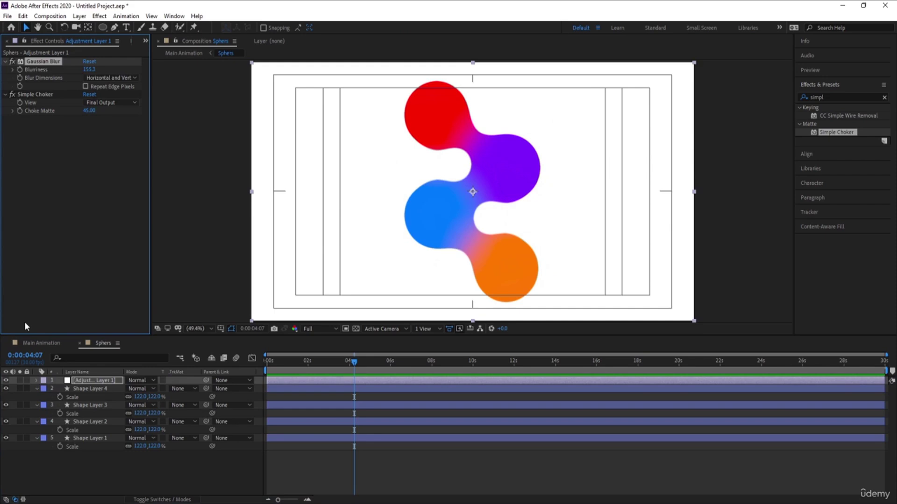
# Return to Main Animation and apply a Drop Shadow effect to nested composition 1 with Softness 206.
pyautogui.click(42, 344)
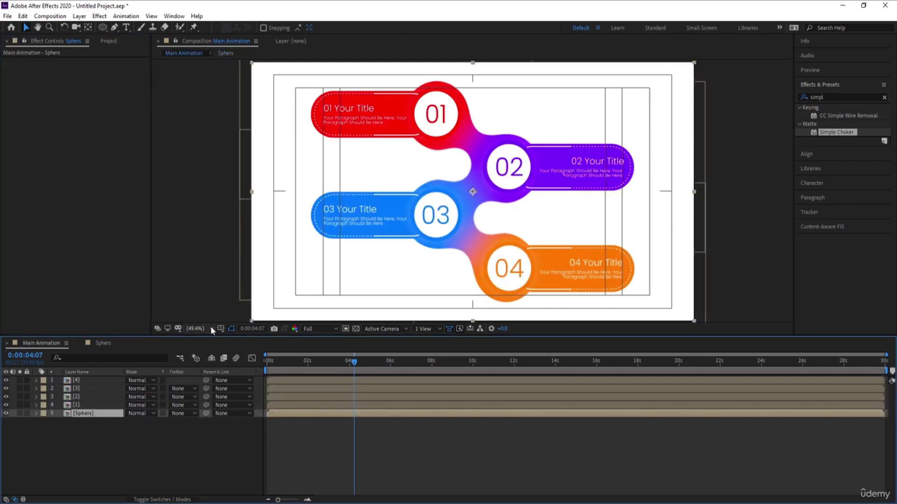
pyautogui.click(83, 424)
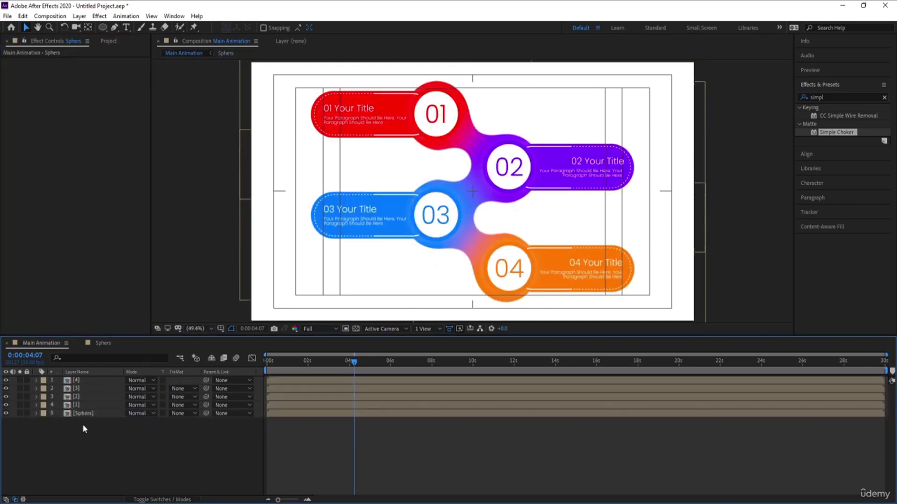
pyautogui.click(78, 405)
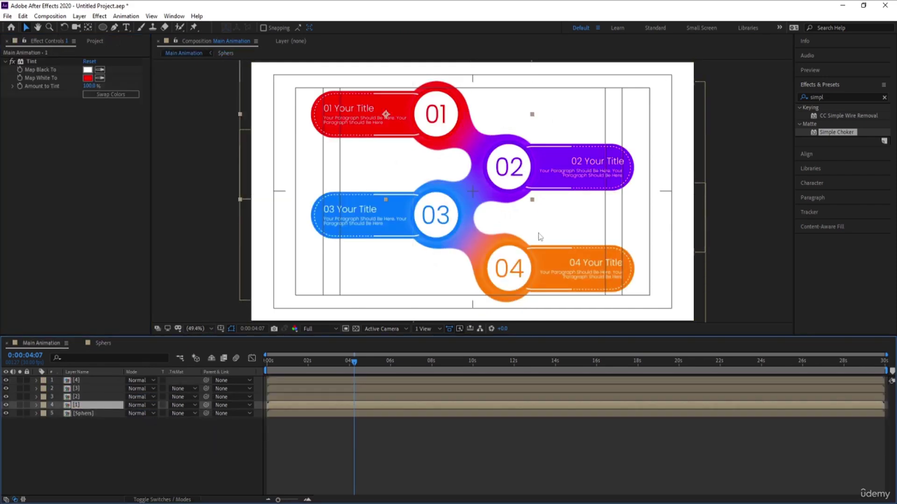
pyautogui.click(838, 97)
pyautogui.write('drop')
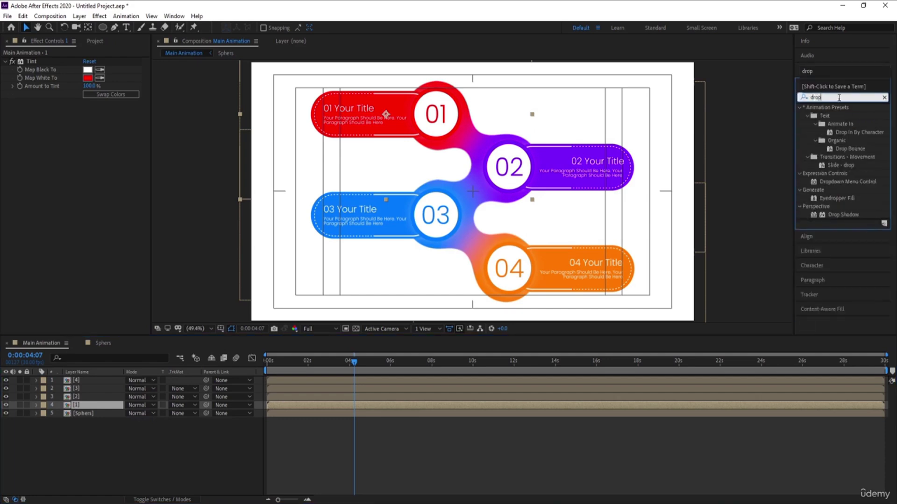
pyautogui.doubleClick(843, 214)
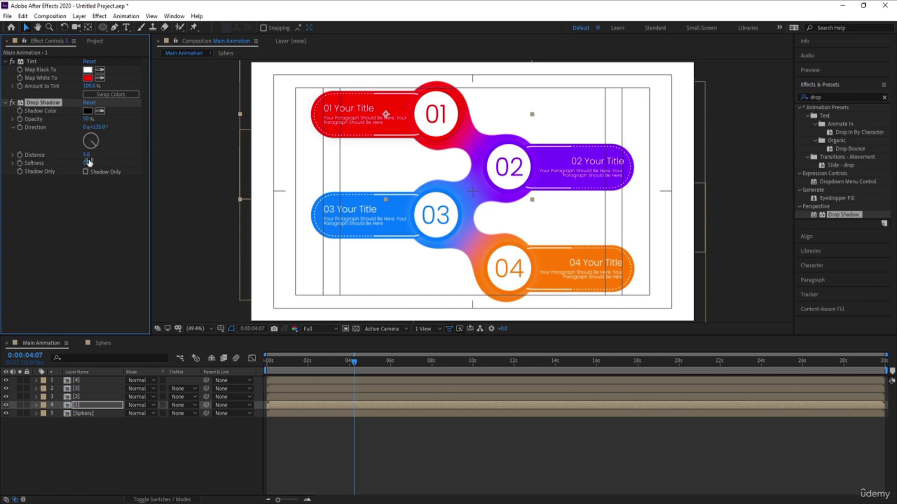
pyautogui.moveTo(89, 162); pyautogui.dragTo(156, 159)
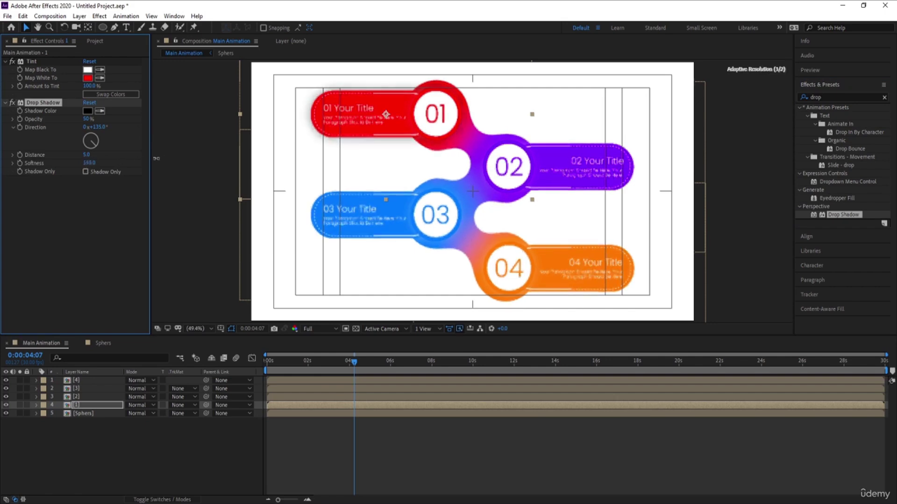
# Set the Drop Shadow on nested composition 1 to white at 100% opacity, and duplicate the effect.
pyautogui.click(87, 111)
pyautogui.click(112, 205)
pyautogui.press('Return')
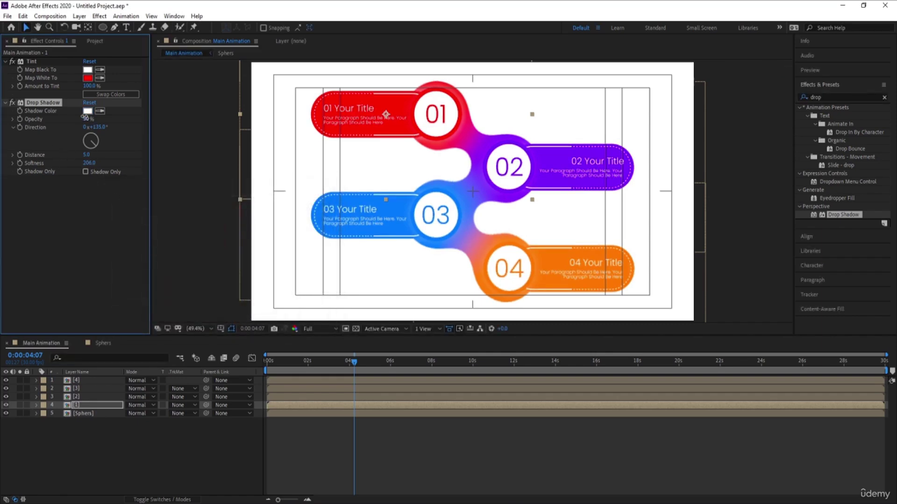
pyautogui.moveTo(85, 117); pyautogui.dragTo(374, 113)
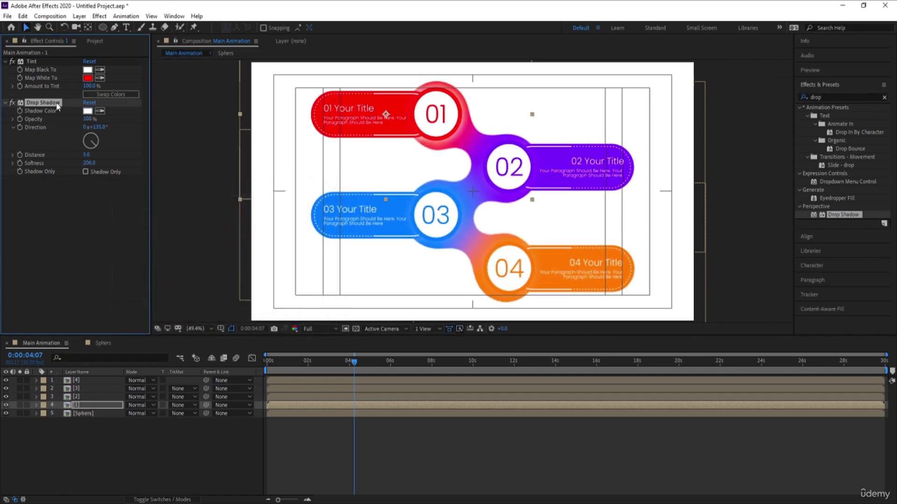
pyautogui.hotkey('ctrl', 'd')
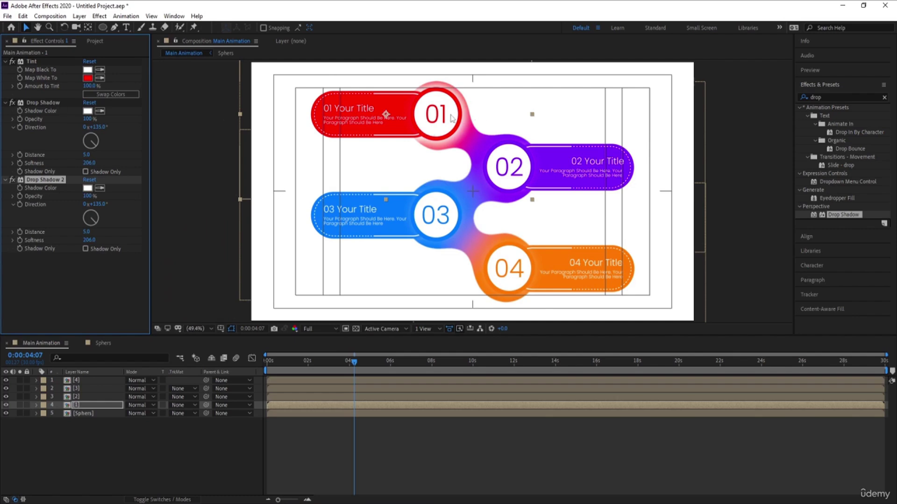
# Remove the duplicate Drop Shadow from nested composition 1 and copy its remaining Drop Shadow to compositions 2, 3 and 4.
pyautogui.press('Delete')
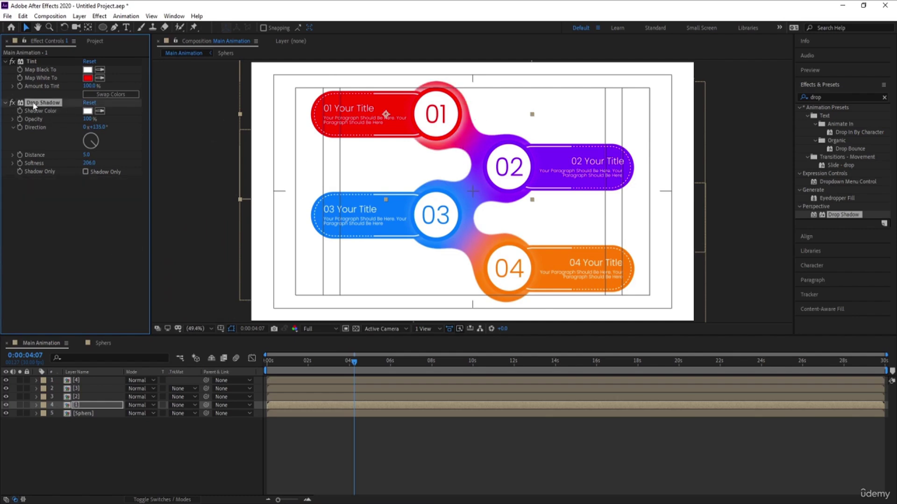
pyautogui.click(75, 397)
pyautogui.click(78, 372)
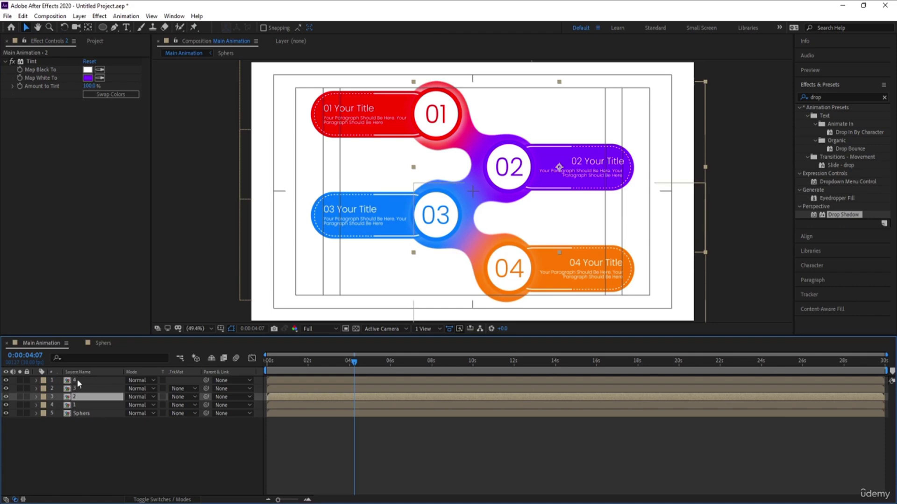
pyautogui.keyDown('shift'); pyautogui.click(77, 379); pyautogui.keyUp('shift')
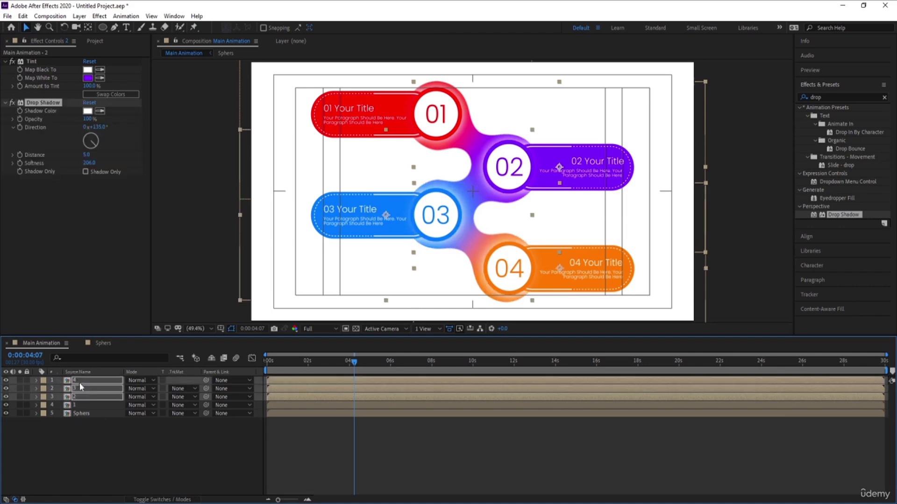
pyautogui.click(172, 465)
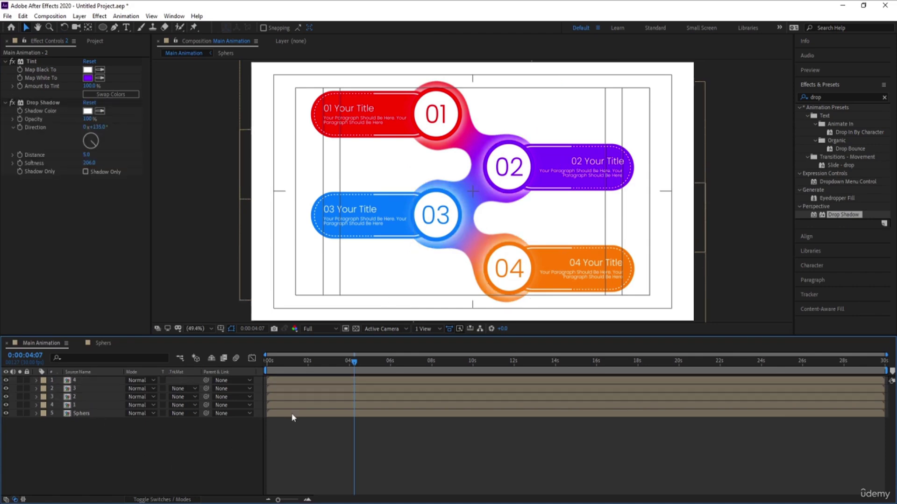
# In the Sphers composition, add Scale keyframes at frame 0 on all four circle shape layers.
pyautogui.click(102, 343)
pyautogui.moveTo(353, 361); pyautogui.dragTo(267, 360)
pyautogui.press('u')
pyautogui.click(80, 438)
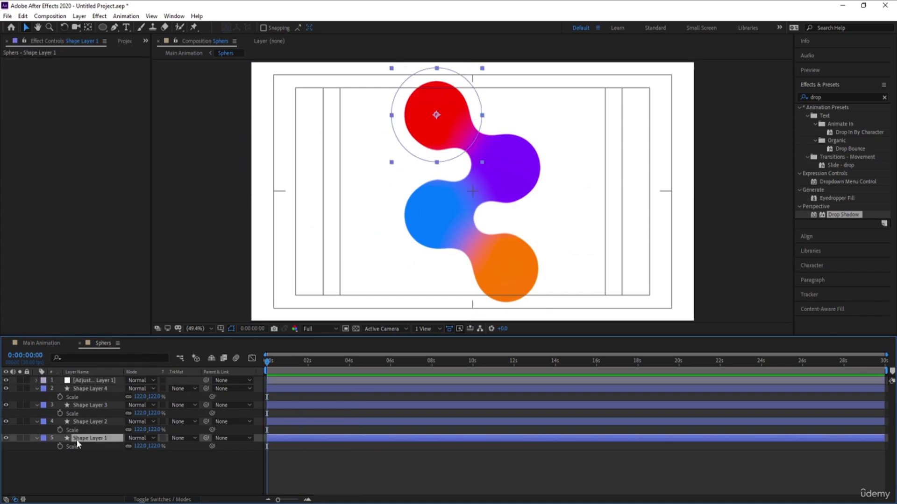
pyautogui.keyDown('shift'); pyautogui.click(78, 390); pyautogui.keyUp('shift')
pyautogui.click(72, 397)
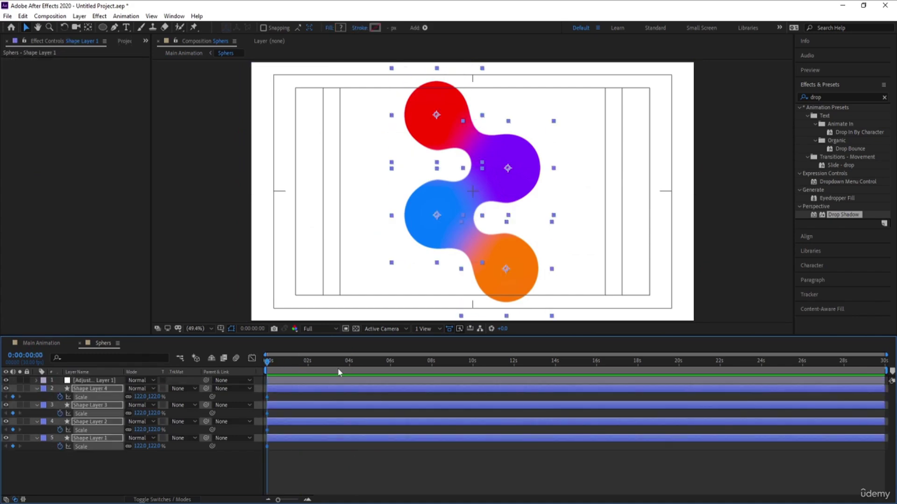
pyautogui.press('=')
pyautogui.press('=')
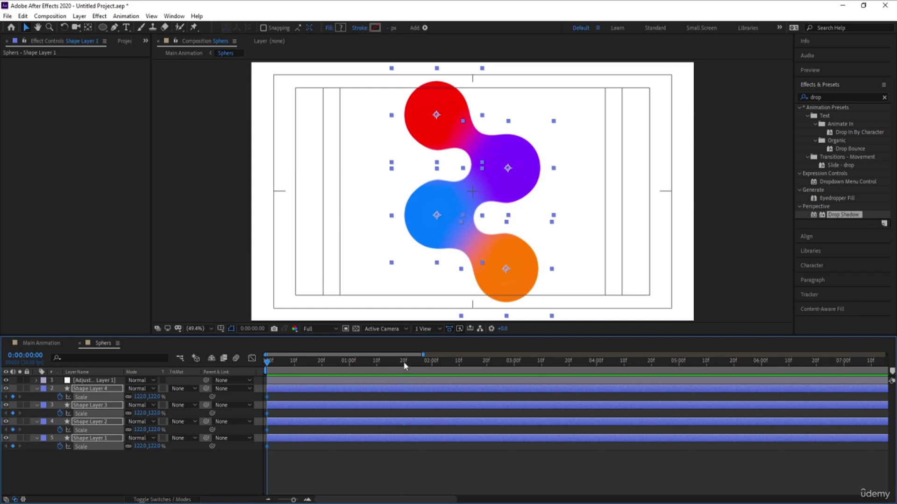
# Place the four circles' full-size Scale keyframes at 0:00:01:20 and set their Scale at frame 0 to 0%.
pyautogui.click(403, 362)
pyautogui.press('Home')
pyautogui.click(141, 397)
pyautogui.write('0')
pyautogui.press('Return')
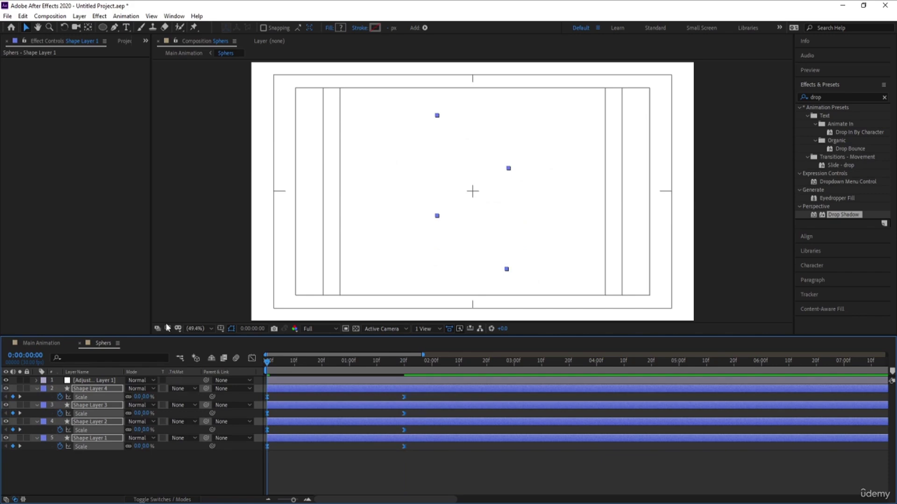
# Reshape the circles' Scale speed curve for a fast start and a long ease into the final keyframes, and check the growth.
pyautogui.click(252, 359)
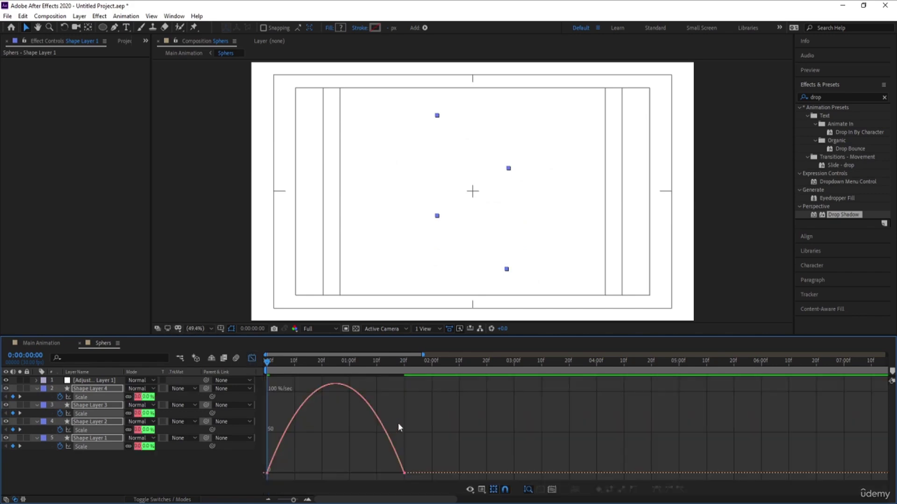
pyautogui.moveTo(380, 470); pyautogui.dragTo(276, 470)
pyautogui.click(251, 360)
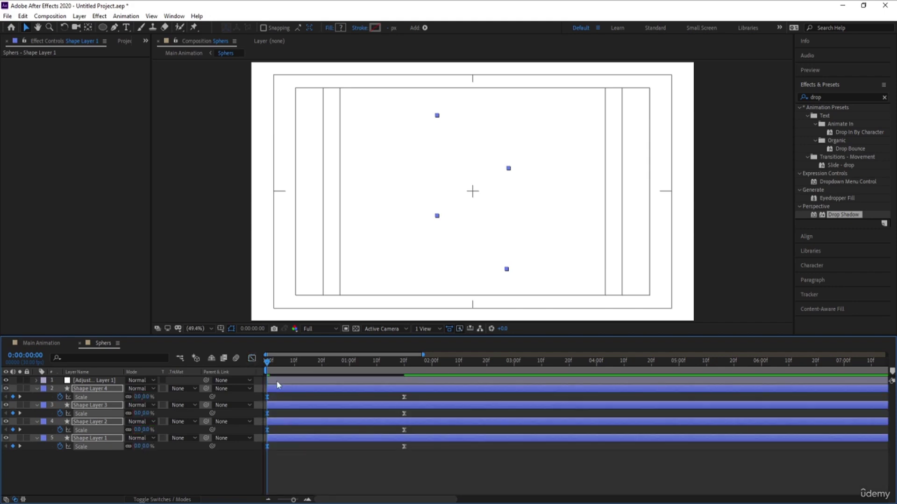
pyautogui.click(304, 457)
pyautogui.moveTo(319, 360); pyautogui.dragTo(319, 363)
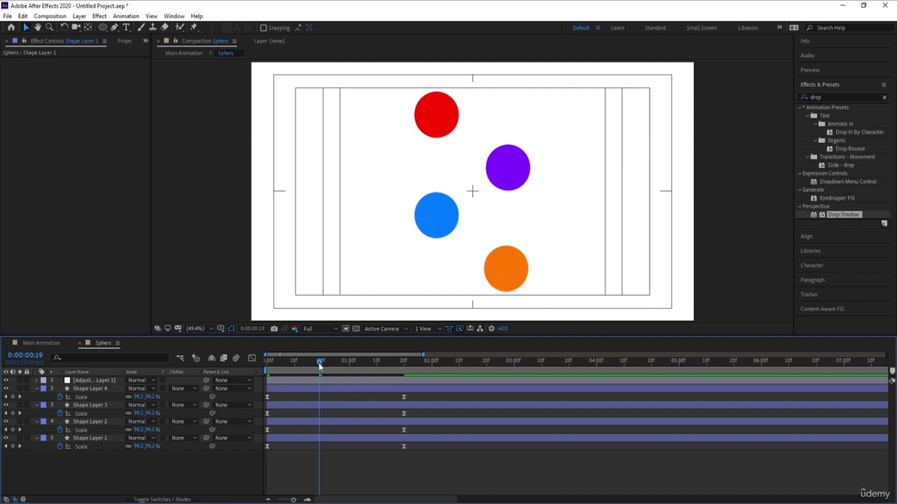
# Shift Shape Layer 2, the purple circle, to start at frame 10.
pyautogui.click(97, 406)
pyautogui.click(508, 176)
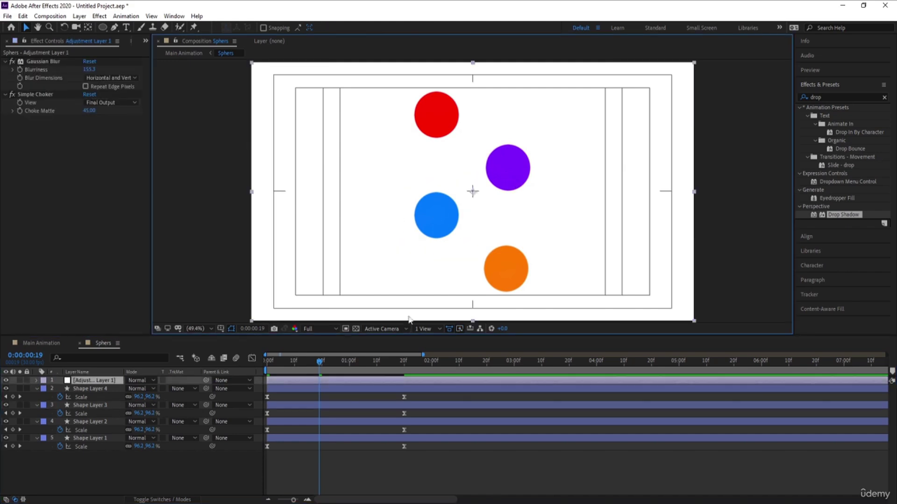
pyautogui.click(327, 422)
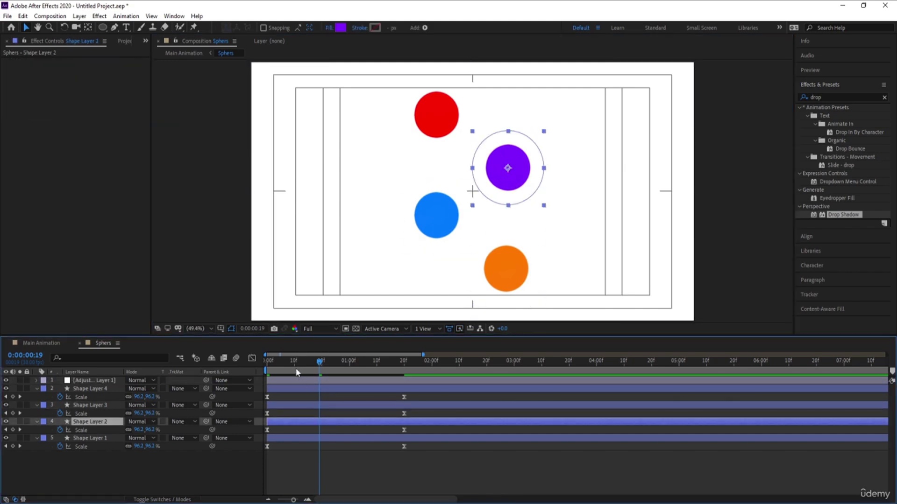
pyautogui.hotkey('alt', 'shift', 'pagedown')
pyautogui.click(322, 363)
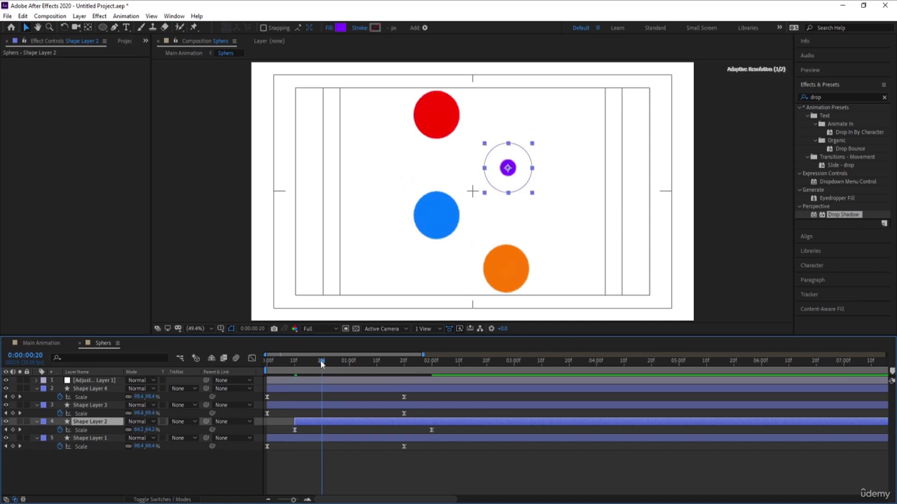
# Shift Shape Layer 3 to start at frame 20 and Shape Layer 4 at 0:00:01:00, and preview the staggered circles.
pyautogui.click(323, 404)
pyautogui.press('[')
pyautogui.hotkey('shift', 'pagedown')
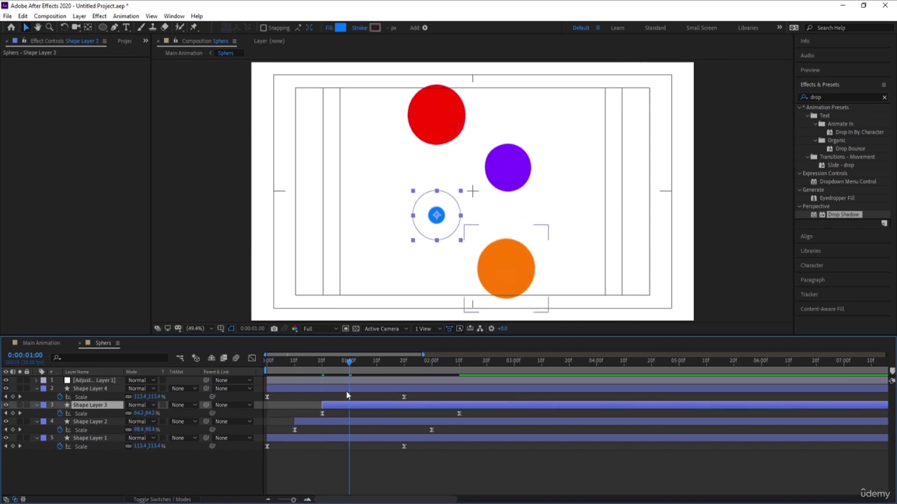
pyautogui.click(333, 388)
pyautogui.press('[')
pyautogui.press('space')
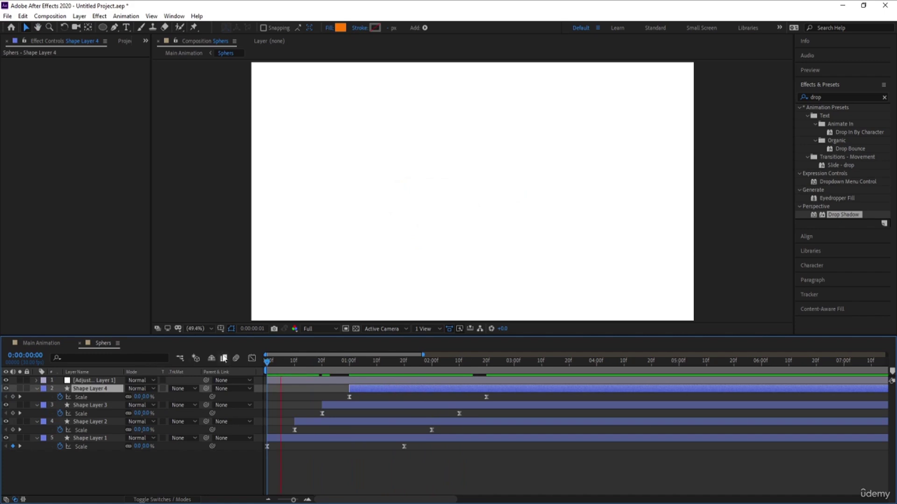
pyautogui.press("'")
pyautogui.press('space')
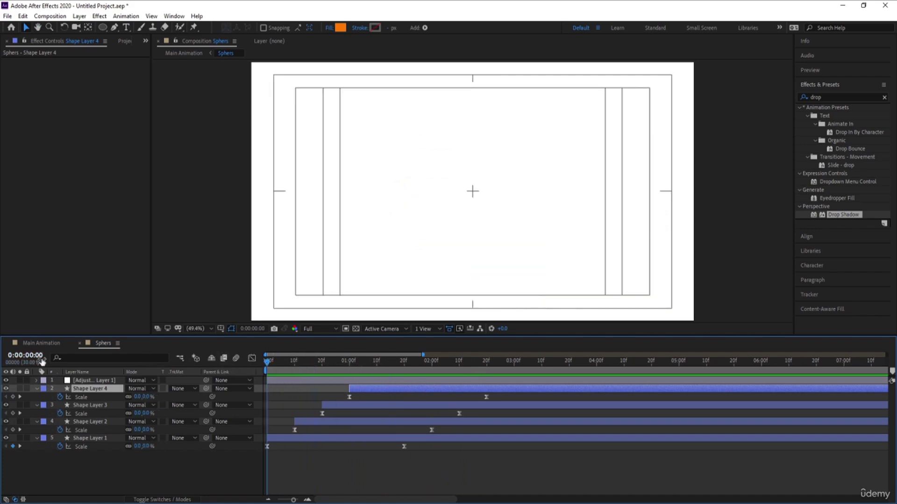
# Return to Main Animation and shift nested composition 2 to start at frame 10.
pyautogui.click(41, 342)
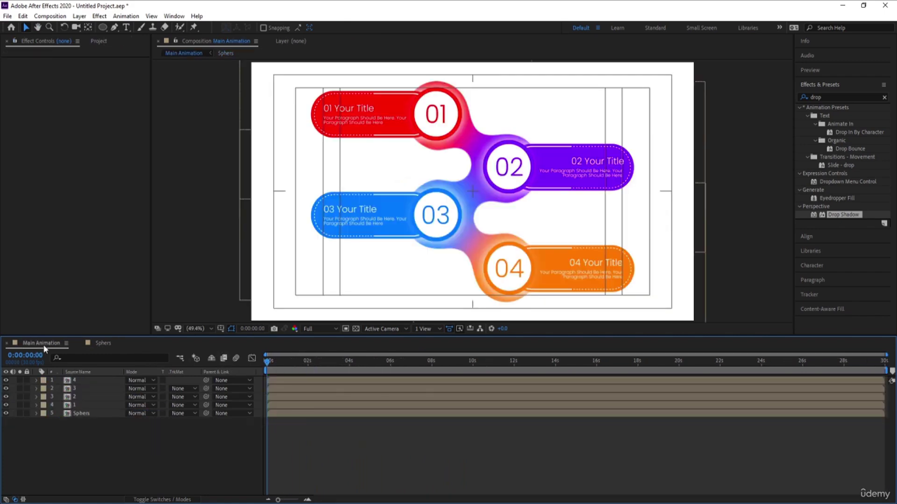
pyautogui.press('=')
pyautogui.press('=')
pyautogui.press('=')
pyautogui.click(294, 361)
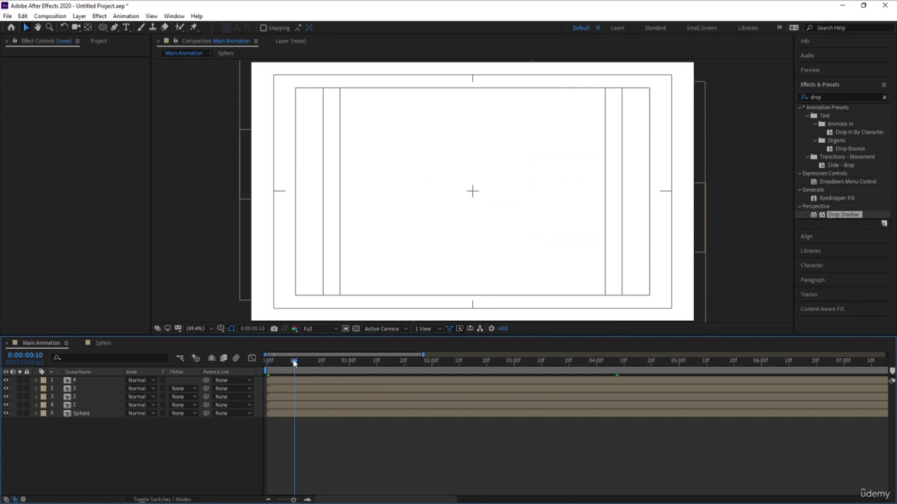
pyautogui.click(291, 396)
pyautogui.click(321, 369)
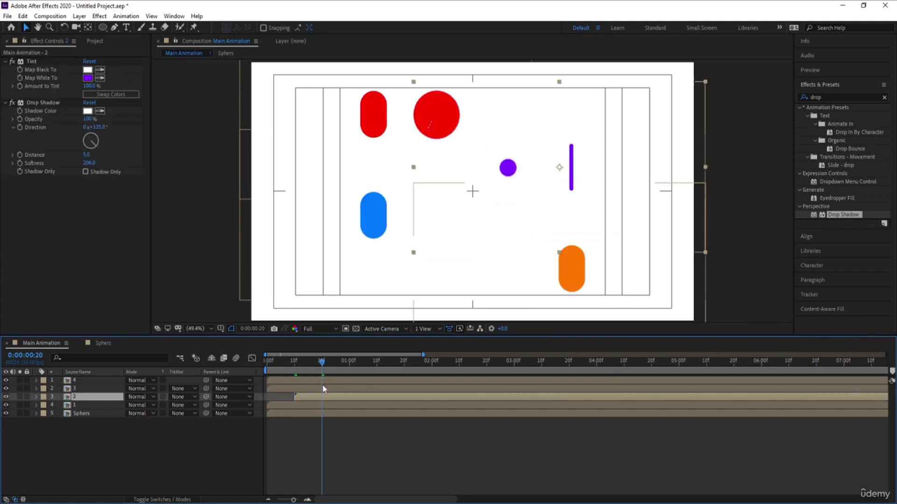
# Shift nested composition 3 to start at frame 20 and nested composition 4 to start at 0:00:01:00.
pyautogui.click(323, 388)
pyautogui.hotkey('alt', '[')
pyautogui.click(349, 368)
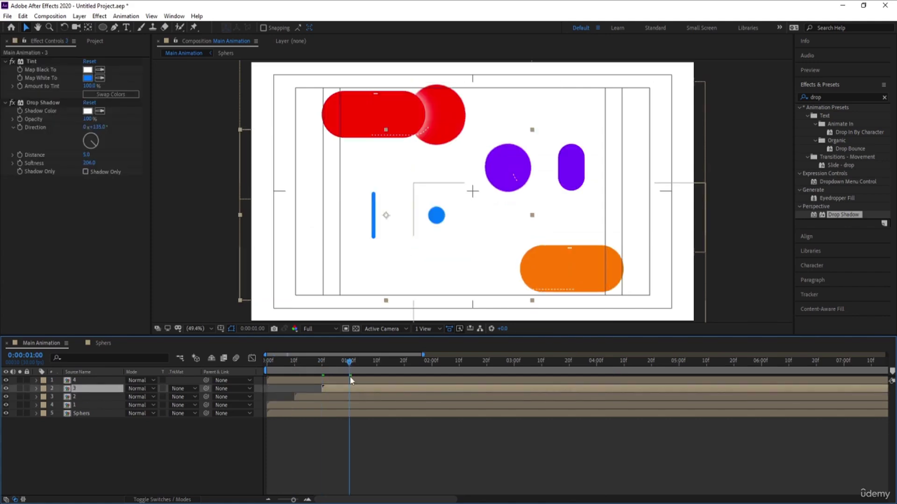
pyautogui.click(349, 381)
pyautogui.hotkey('alt', '[')
# Move the Sphers layer to start at about 0:00:02:25 and preview the animation at Quarter resolution.
pyautogui.moveTo(303, 413); pyautogui.dragTo(518, 415)
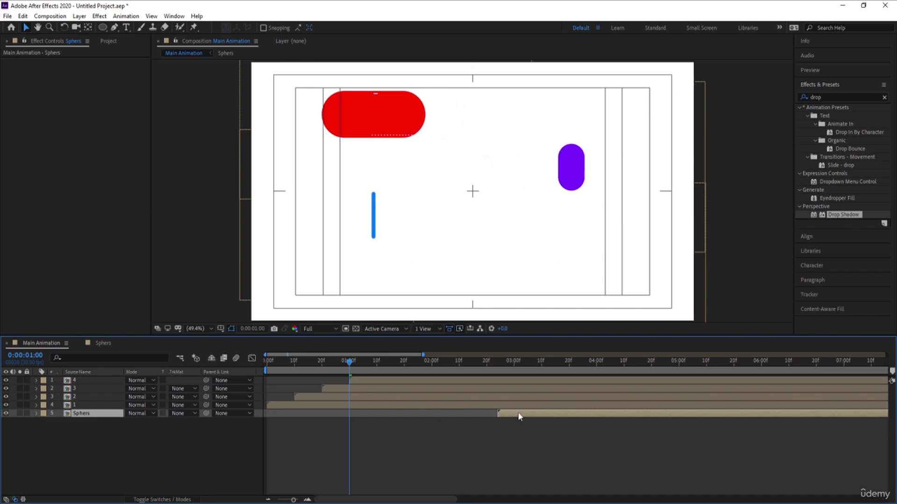
pyautogui.press('space')
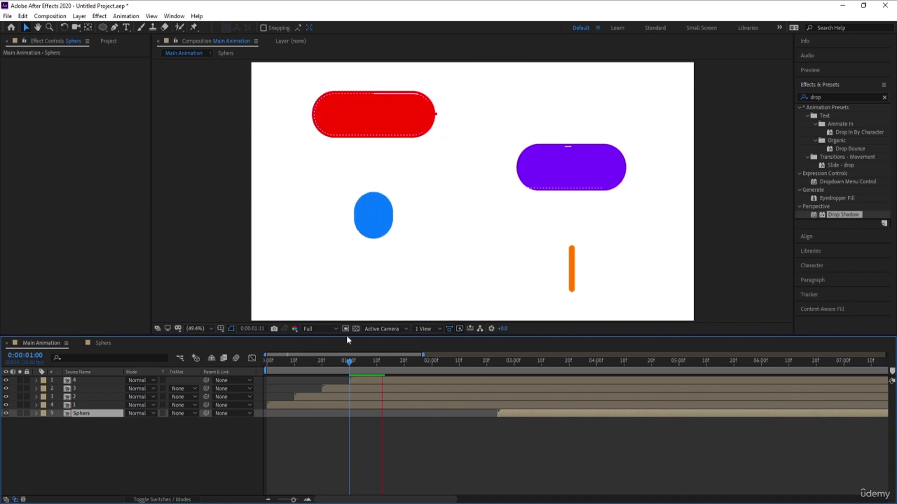
pyautogui.click(327, 331)
pyautogui.click(321, 388)
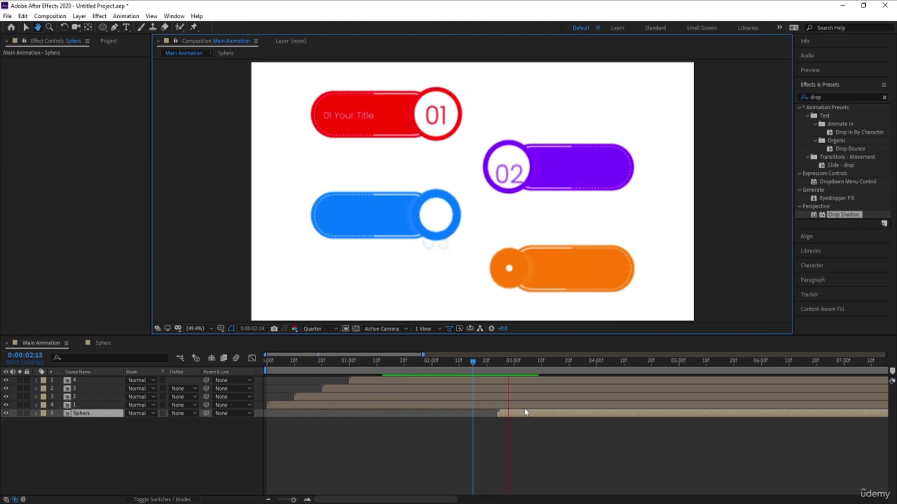
pyautogui.press('space')
pyautogui.press('space')
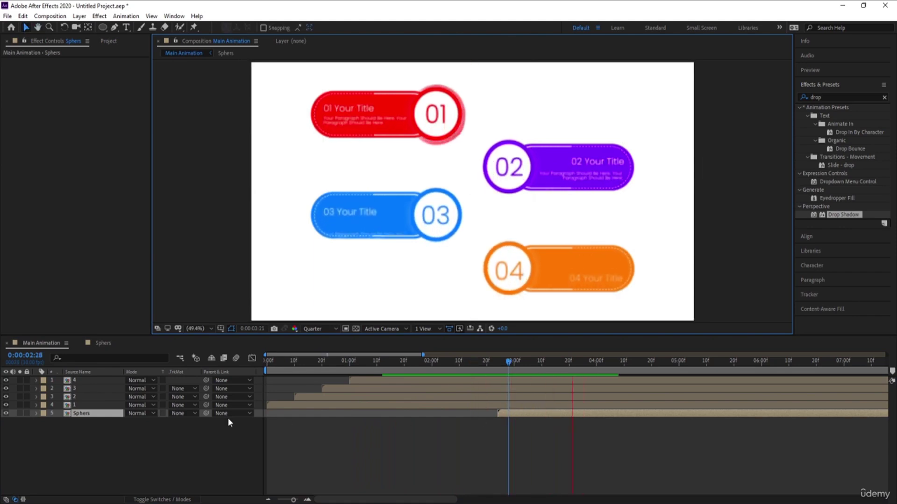
pyautogui.press('space')
pyautogui.press('space')
pyautogui.press('space')
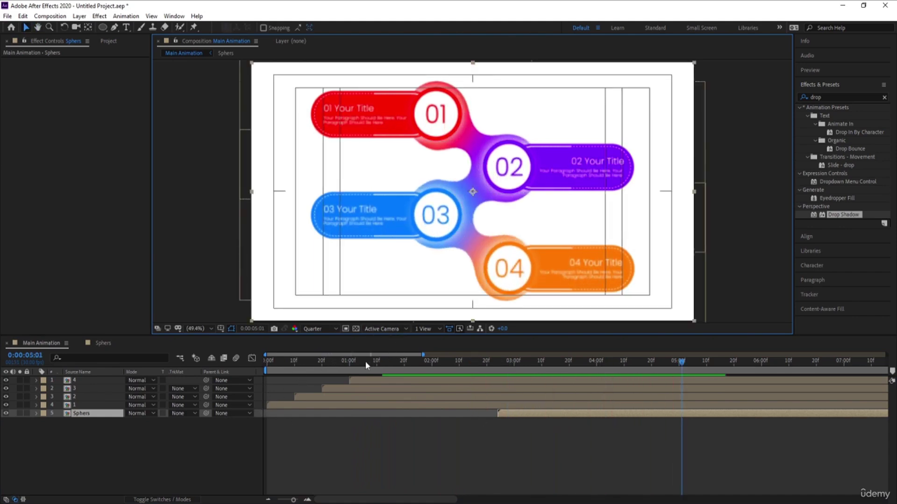
# Shift the Sphers layer to start at 0:00:01:11, preview the timing, and set the preview resolution to Full.
pyautogui.moveTo(348, 360); pyautogui.dragTo(380, 367)
pyautogui.press('[')
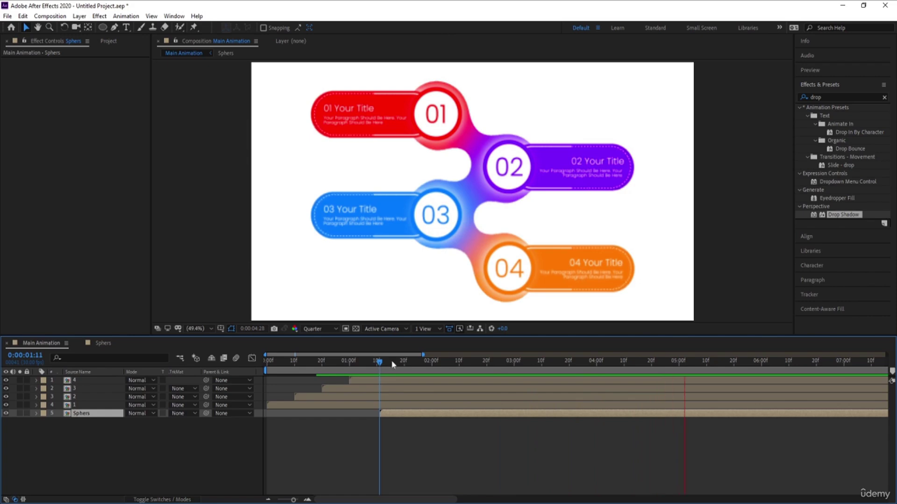
pyautogui.press('space')
pyautogui.press('-')
pyautogui.press('-')
pyautogui.press('-')
pyautogui.press('-')
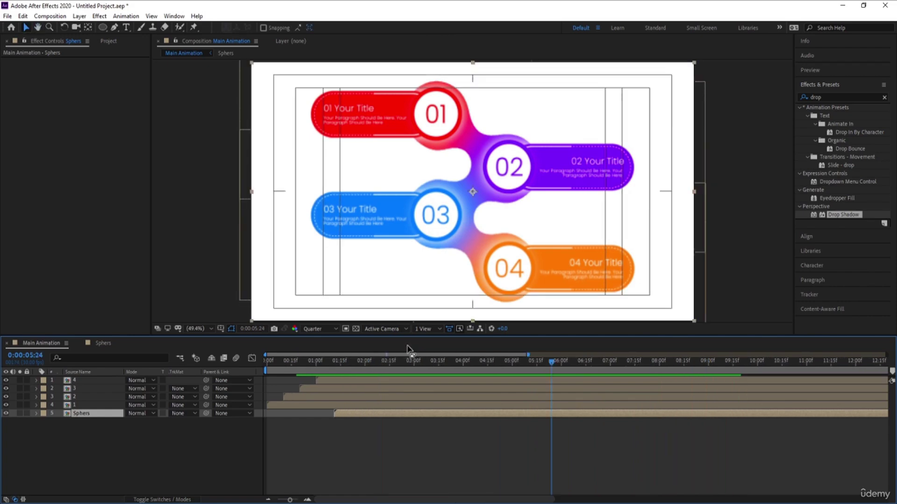
pyautogui.click(322, 329)
pyautogui.click(319, 350)
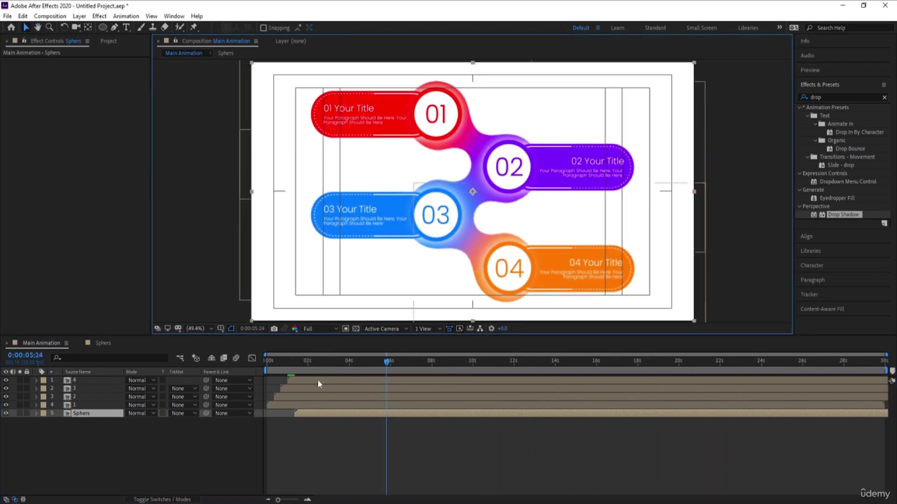
# Create a white 1920 x 1080 solid and send it behind all other layers as the background.
pyautogui.click(177, 443)
pyautogui.hotkey('ctrl', 'y')
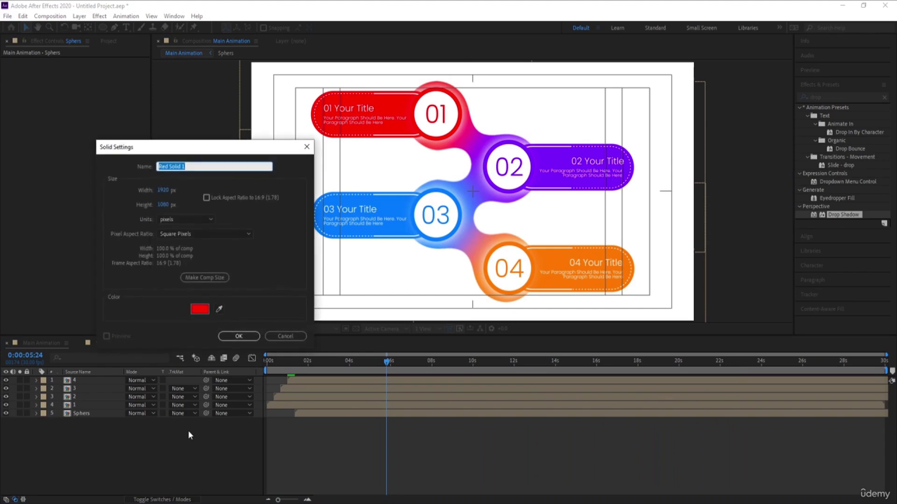
pyautogui.click(219, 309)
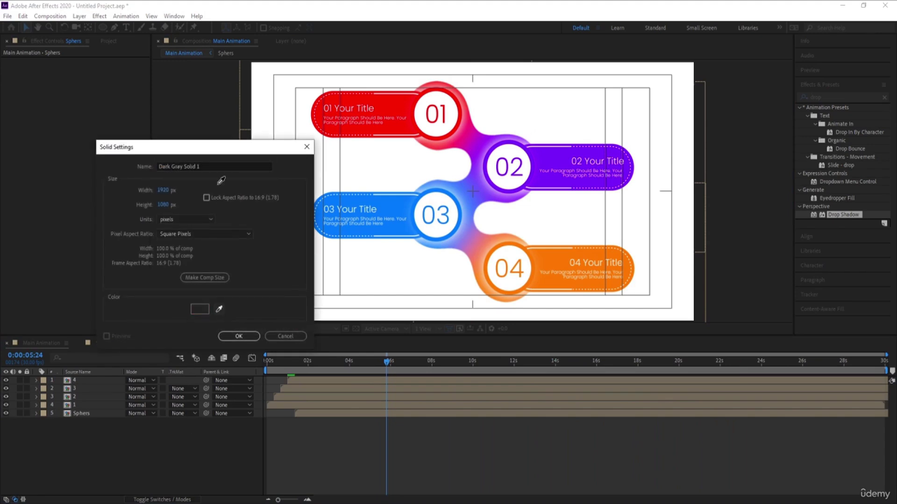
pyautogui.click(215, 150)
pyautogui.press('Return')
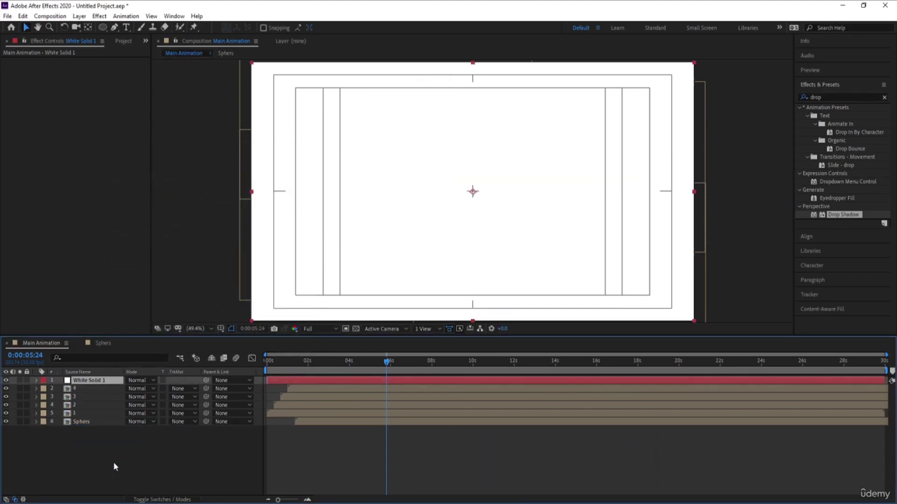
pyautogui.hotkey('ctrl', 'shift', '[')
# Create a black solid directly above the white solid, behind the Sphers layer.
pyautogui.hotkey('ctrl', 'y')
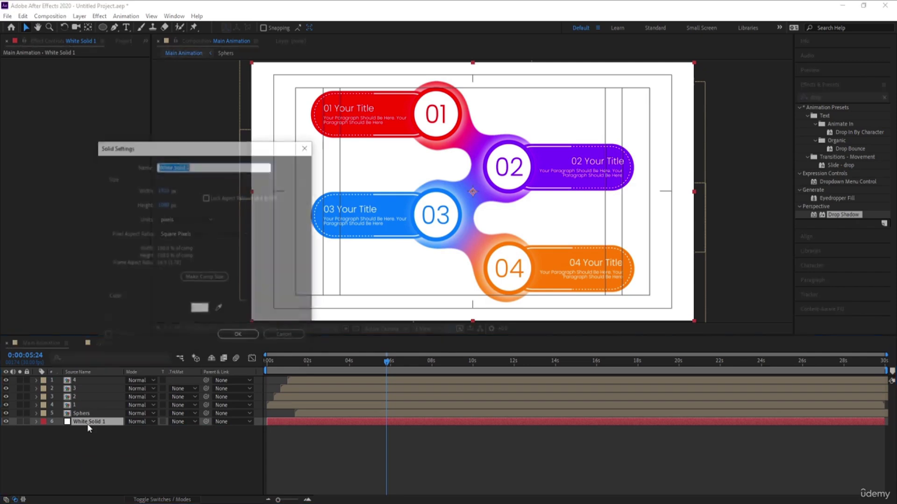
pyautogui.click(199, 309)
pyautogui.click(114, 314)
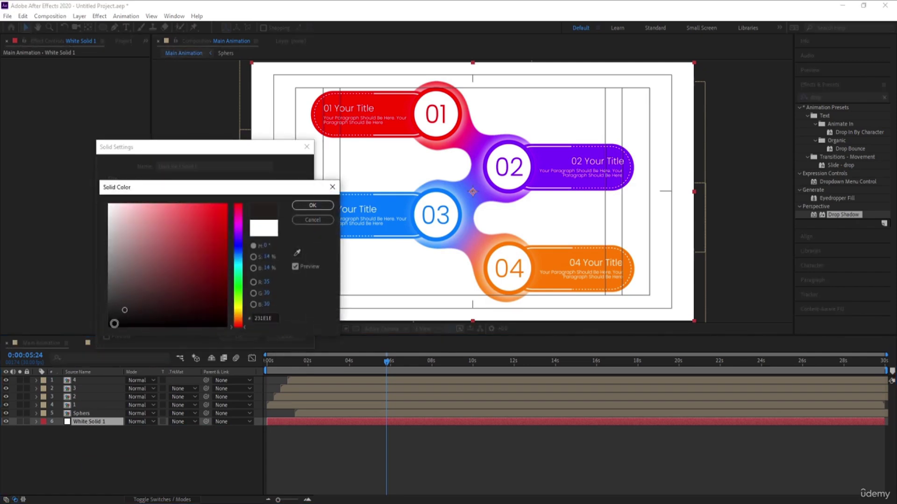
pyautogui.click(314, 203)
pyautogui.click(238, 336)
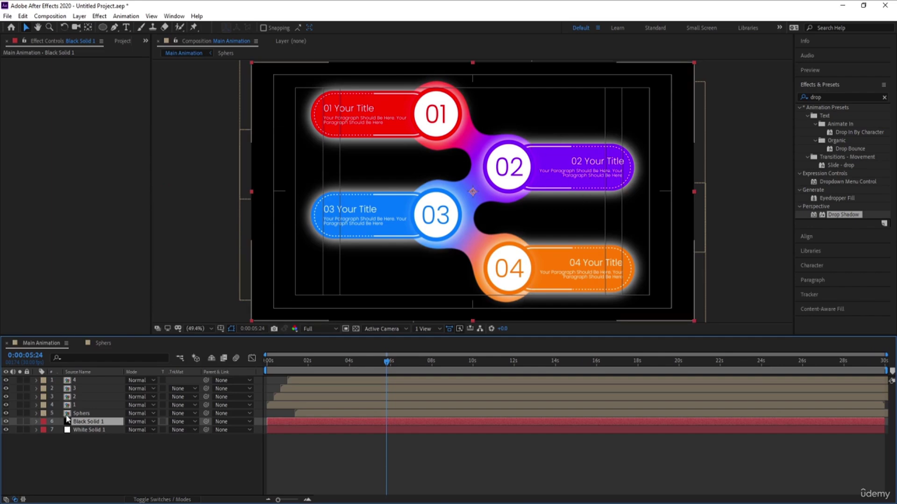
# Delete the black solid and change the white background solid's color to a very light gray.
pyautogui.press('Num_Lock')
pyautogui.press('Delete')
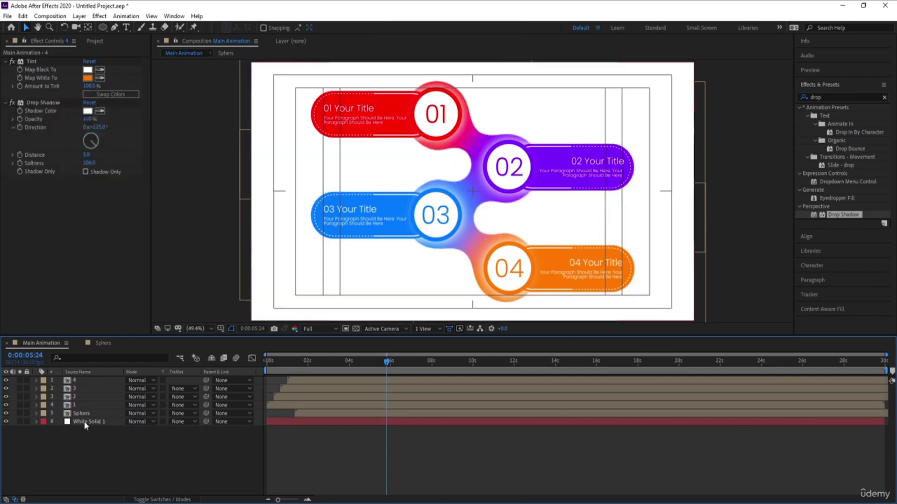
pyautogui.click(76, 422)
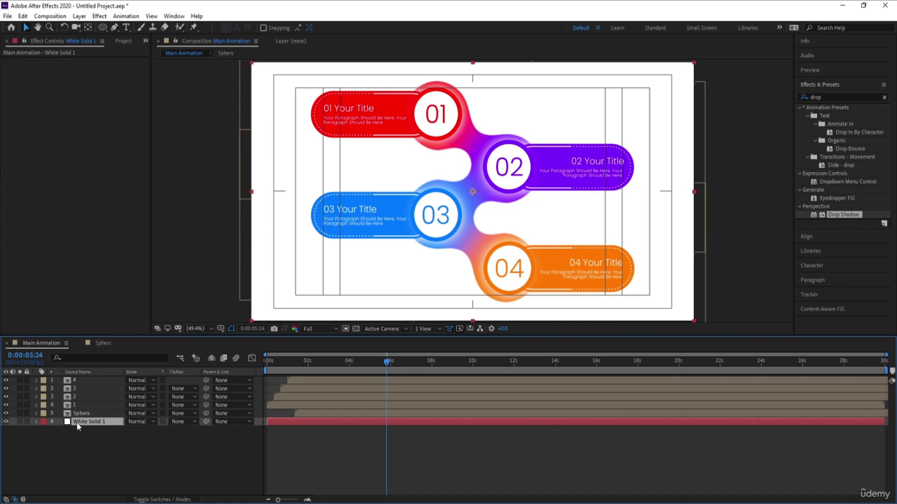
pyautogui.hotkey('ctrl', 'shift', 'y')
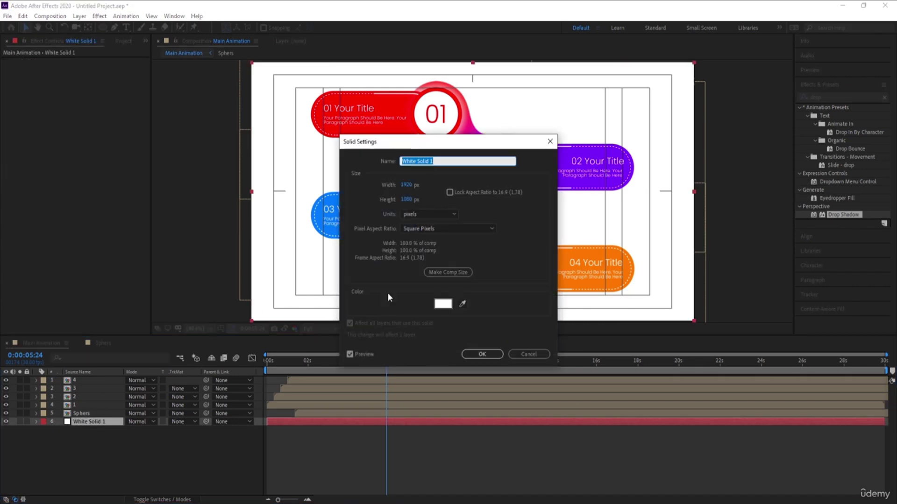
pyautogui.click(443, 304)
pyautogui.moveTo(206, 256); pyautogui.dragTo(89, 208)
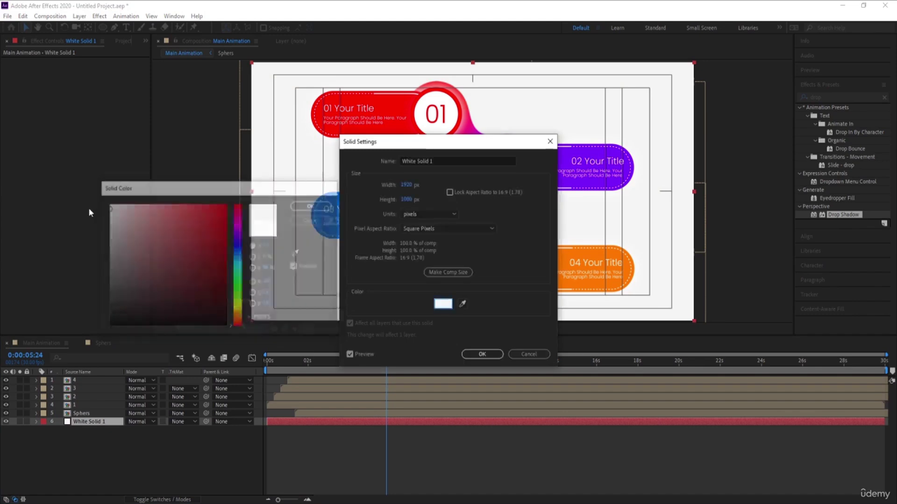
pyautogui.press('Return')
pyautogui.press('Return')
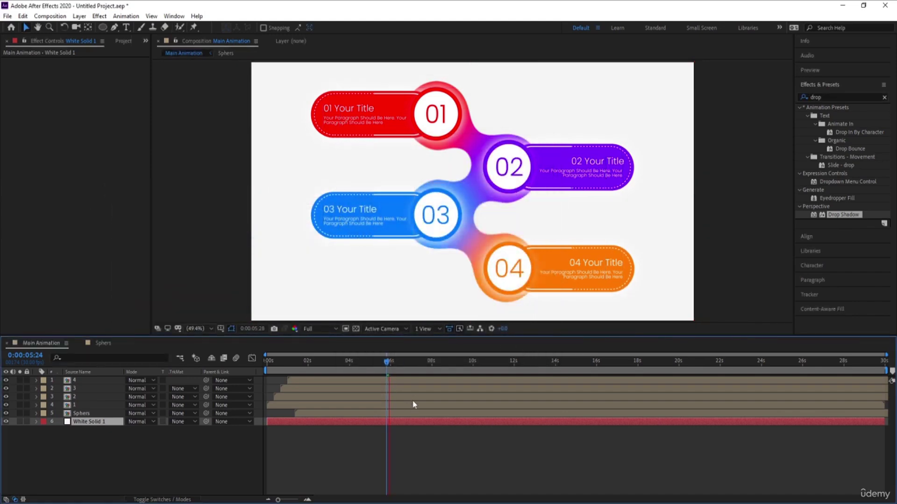
# Preview the infographic against the light gray background and return to about the five-second mark.
pyautogui.press('space')
pyautogui.press("'")
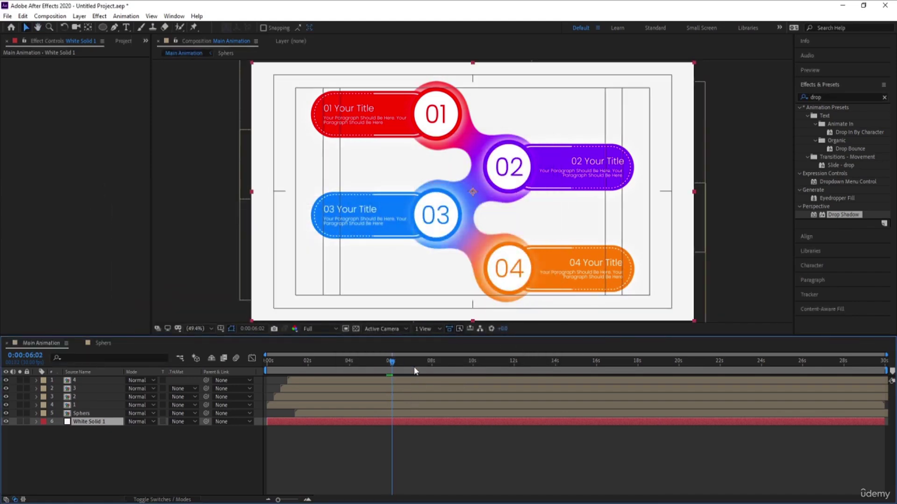
pyautogui.press('=')
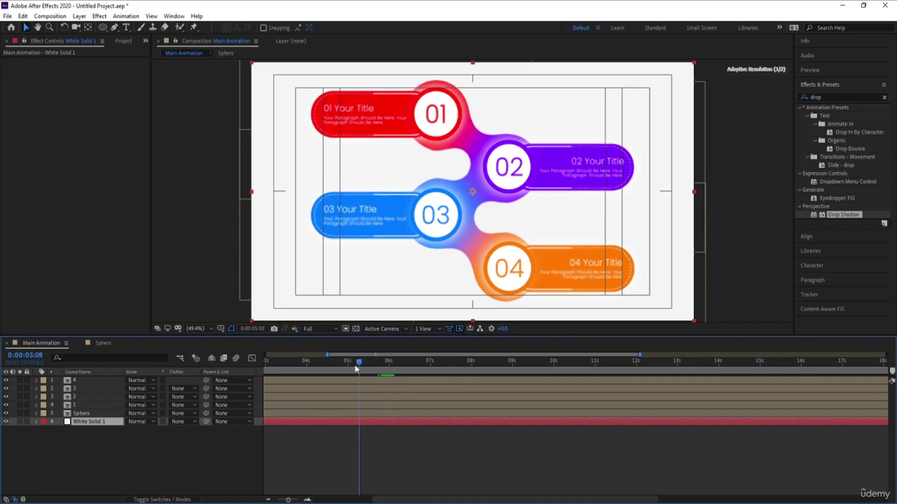